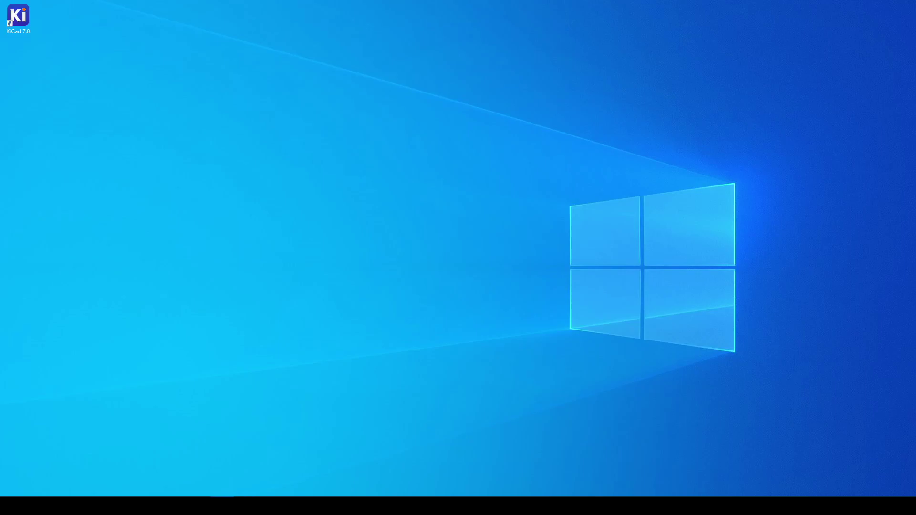
# Launch KiCad 7.0 from its desktop icon and drag its window toward the screen centre
pyautogui.doubleClick(27, 21)
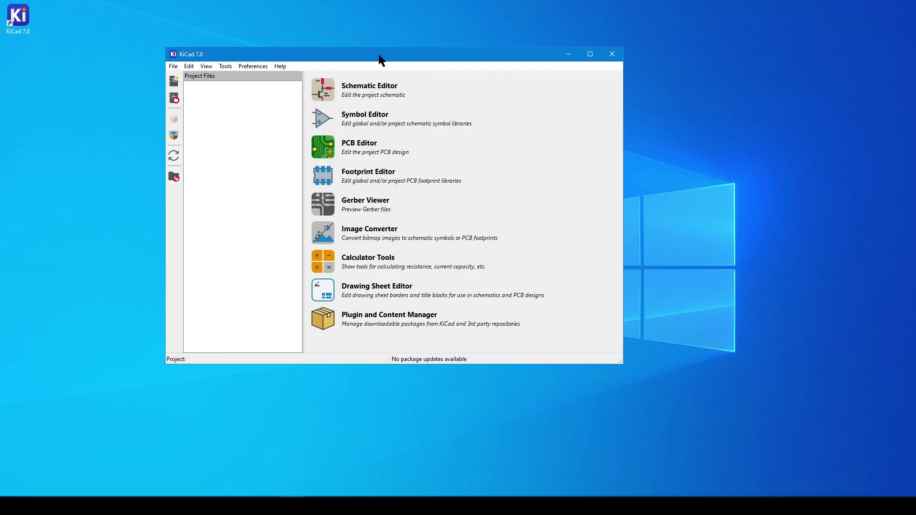
pyautogui.moveTo(379, 59); pyautogui.dragTo(460, 54)
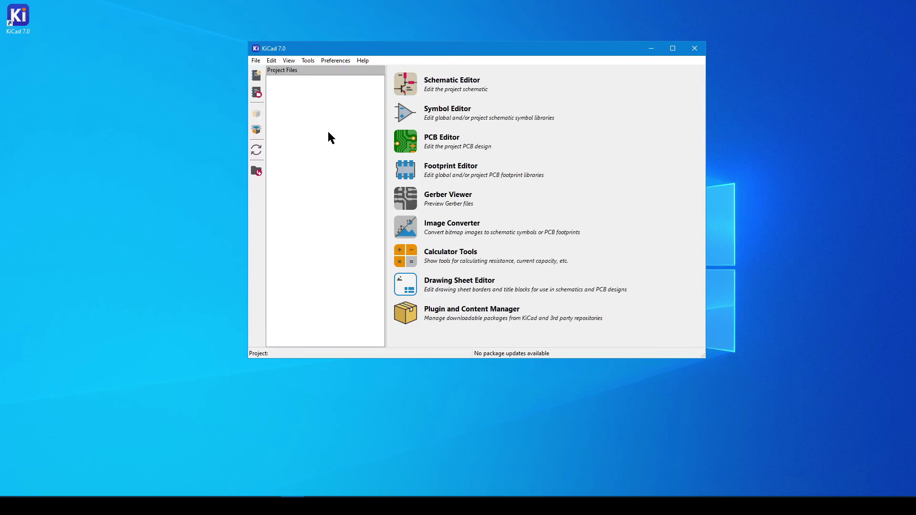
# Look over the Set Language options and leave the interface language at Default
pyautogui.click(326, 58)
pyautogui.moveTo(344, 135)
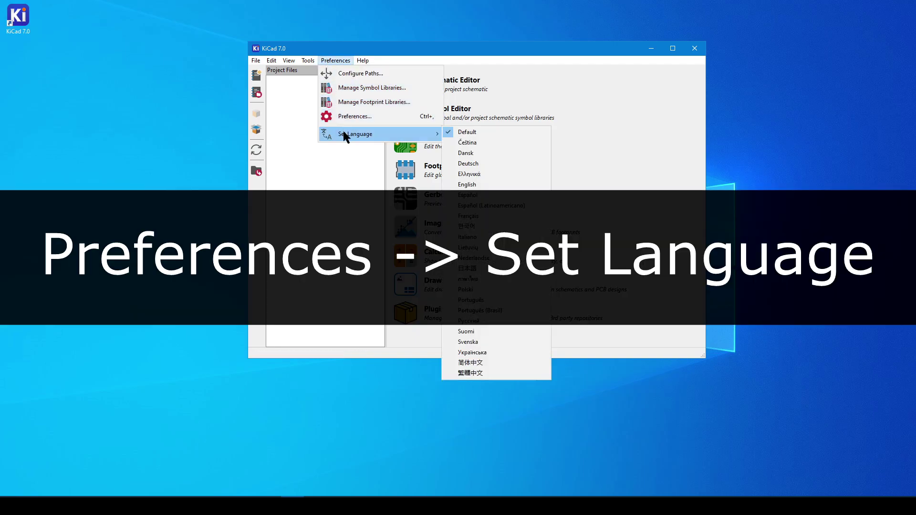
pyautogui.click(296, 133)
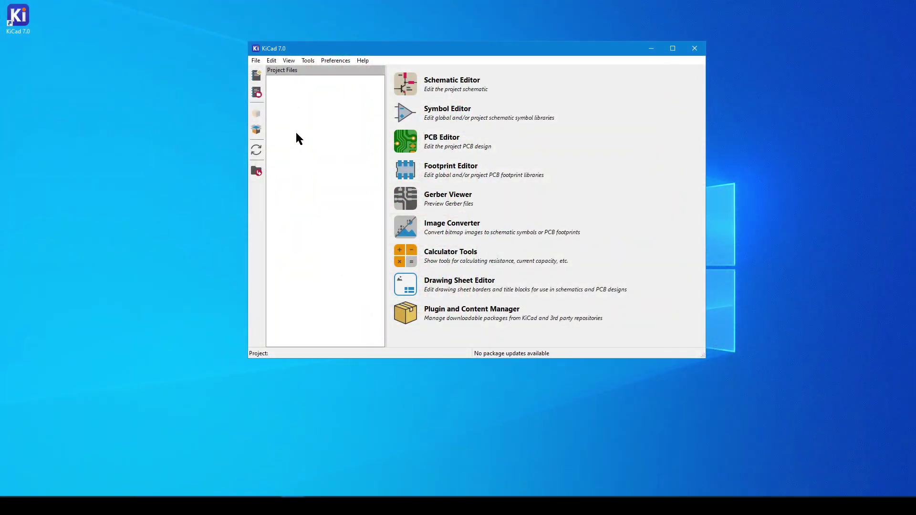
pyautogui.click(255, 60)
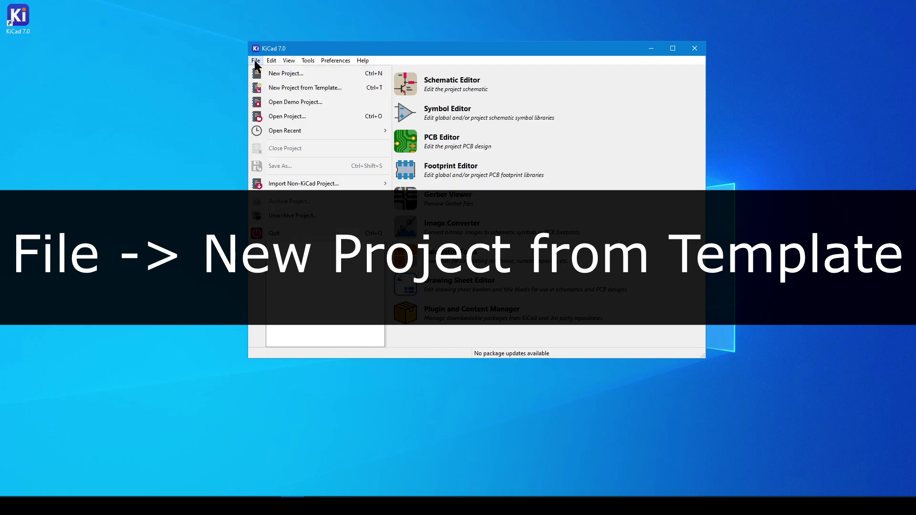
# Pick the Arduino Uno Shield template for a new project and confirm it
pyautogui.click(284, 89)
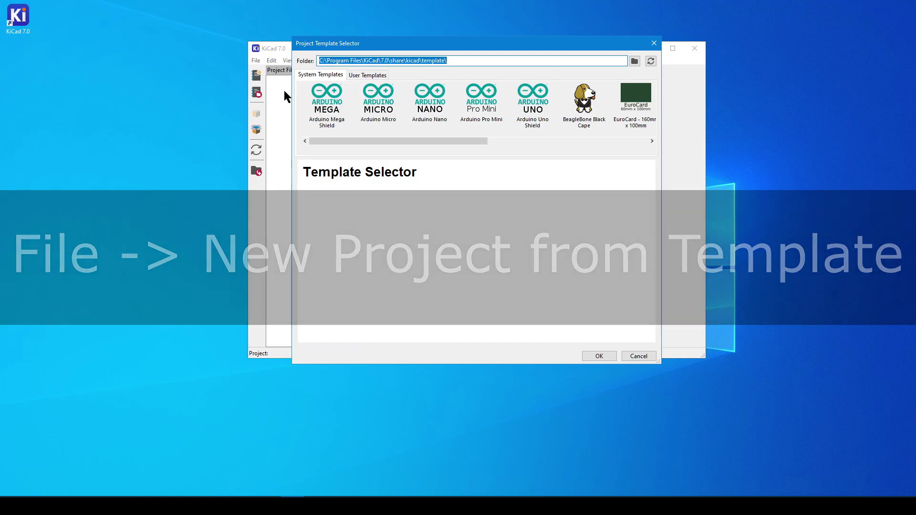
pyautogui.moveTo(358, 141); pyautogui.dragTo(405, 143)
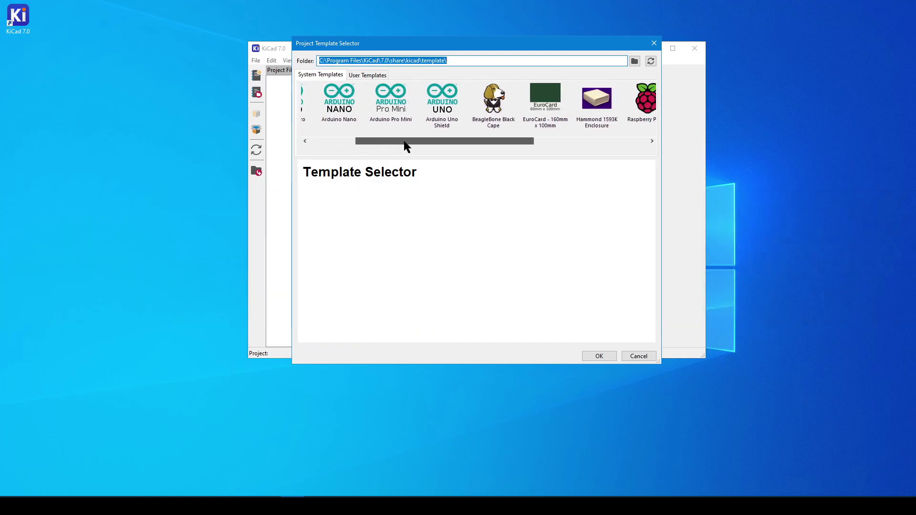
pyautogui.click(441, 109)
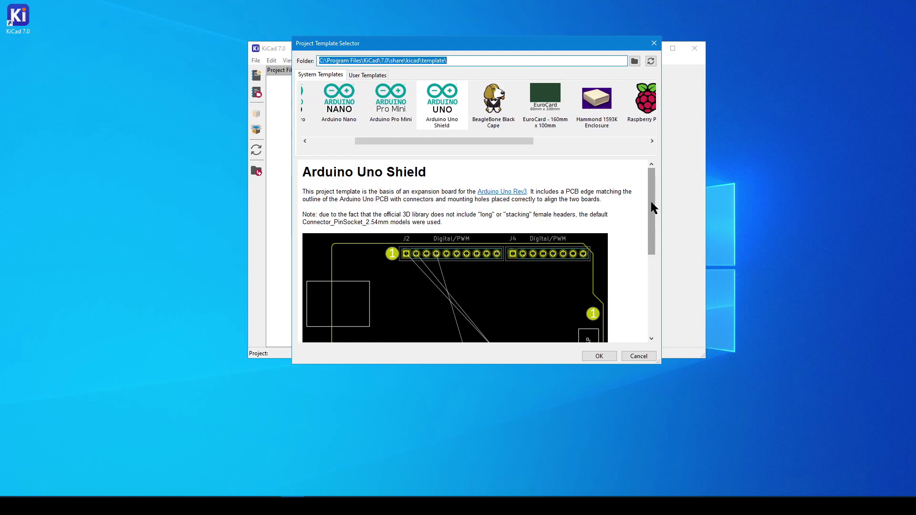
pyautogui.moveTo(650, 202); pyautogui.dragTo(451, 168)
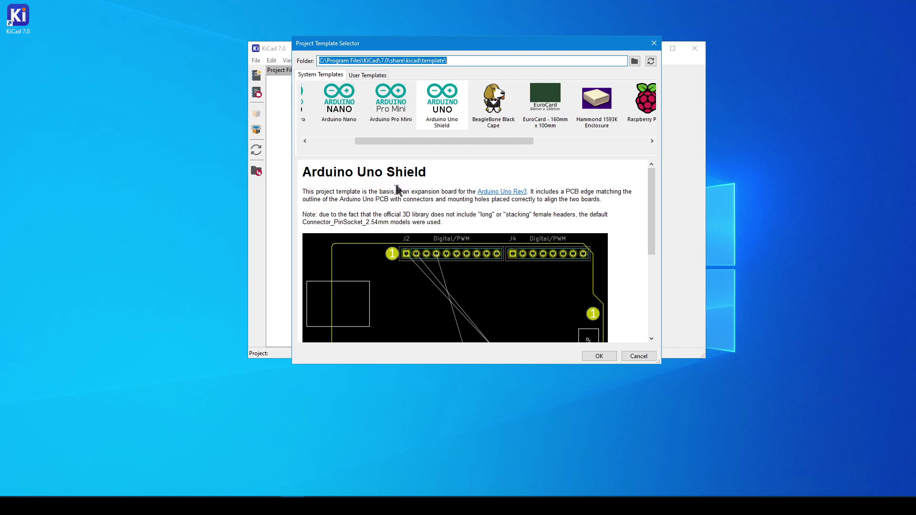
pyautogui.click(601, 357)
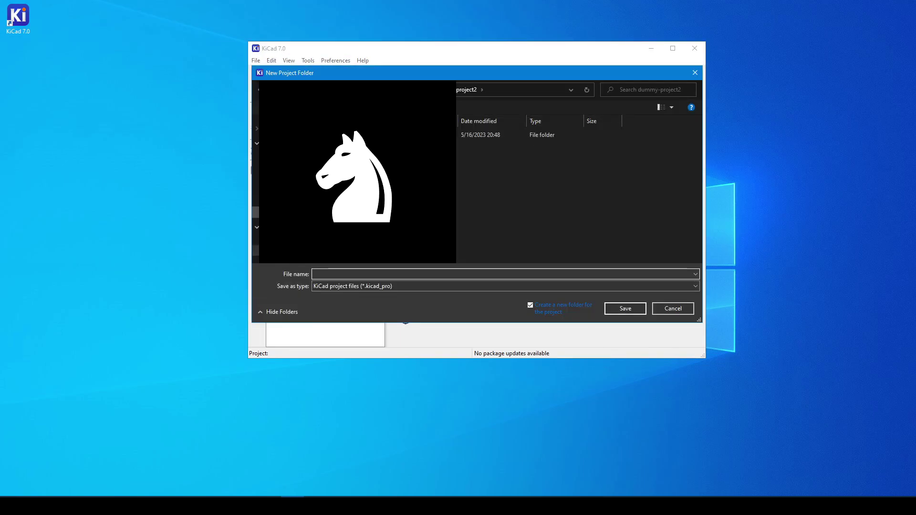
# Save the project as arduino-temp inside a newly created folder, then select its schematic file
pyautogui.hotkey('ctrl', 'shift', 'n')
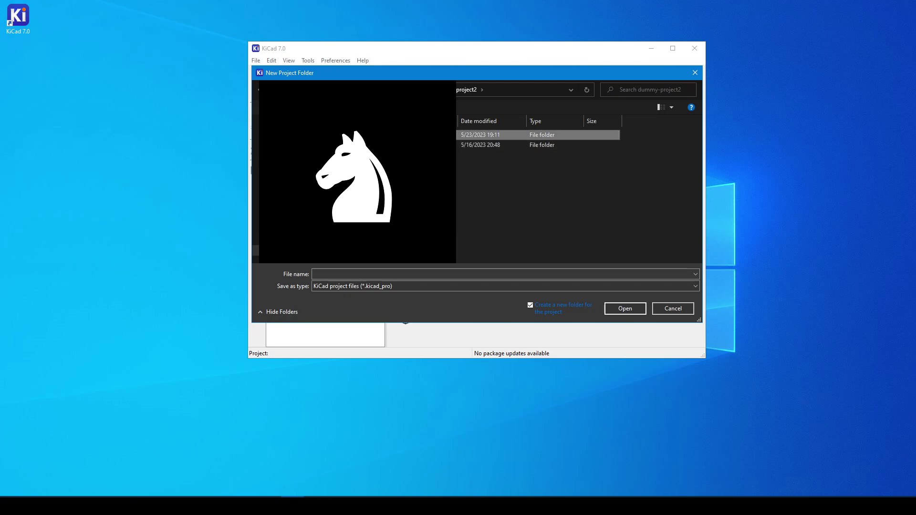
pyautogui.press('Return')
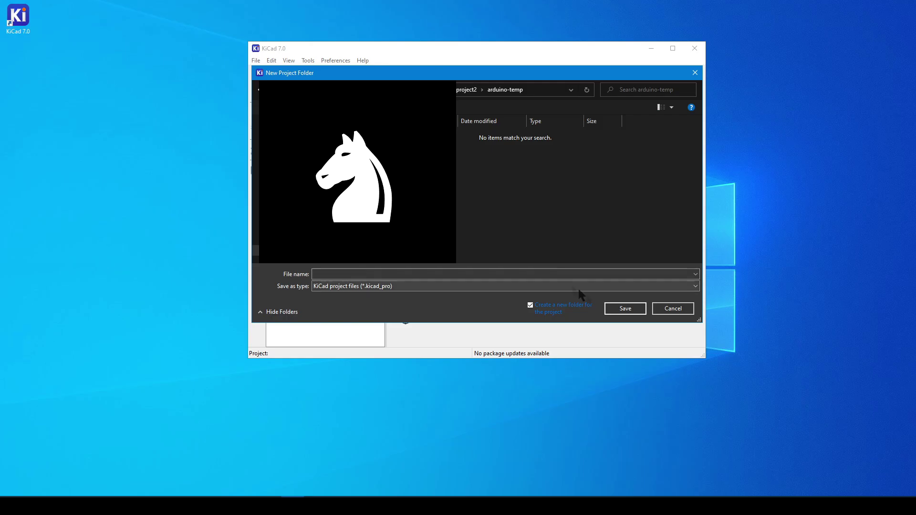
pyautogui.click(420, 270)
pyautogui.write('arduino-temp')
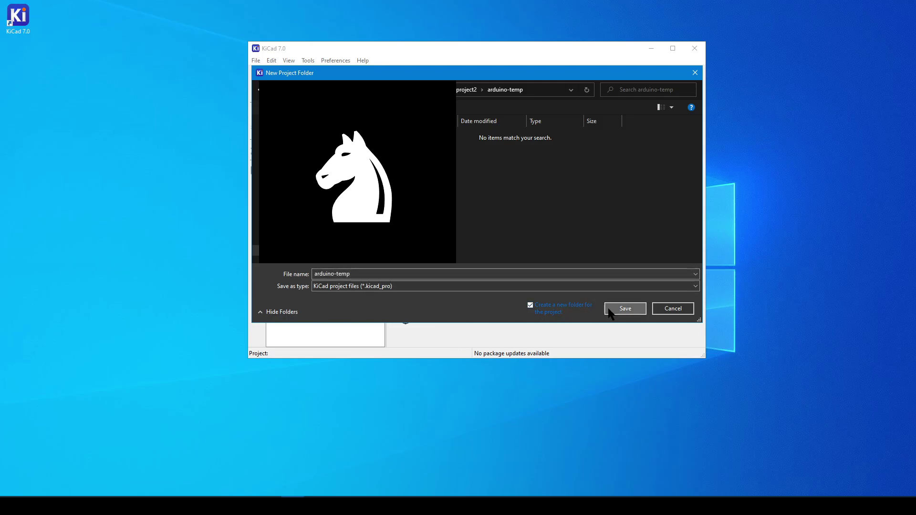
pyautogui.click(613, 309)
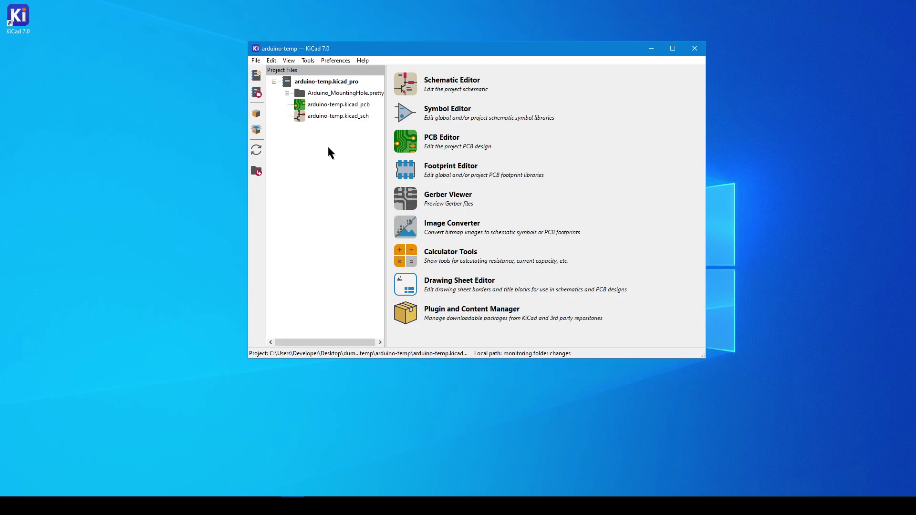
pyautogui.click(309, 120)
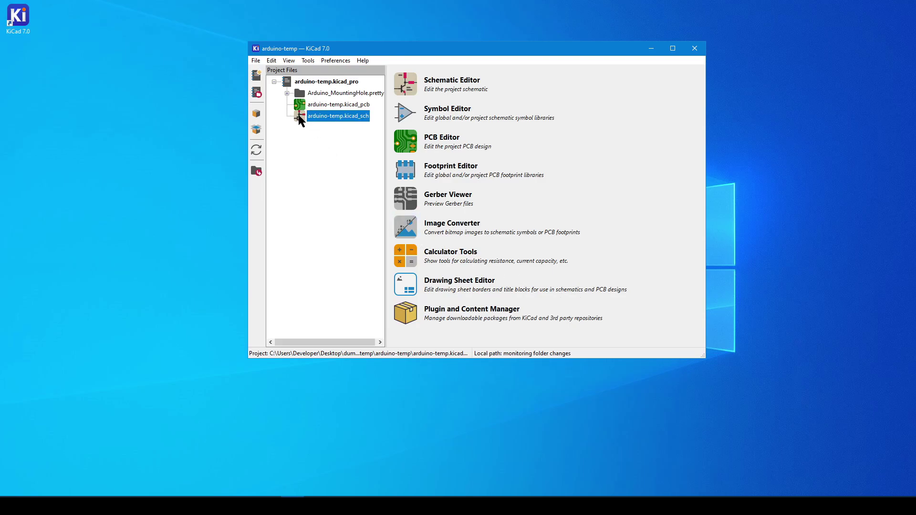
# Open arduino-temp.kicad_sch in the Schematic Editor and centre the sheet with headers J1–J4
pyautogui.doubleClick(321, 116)
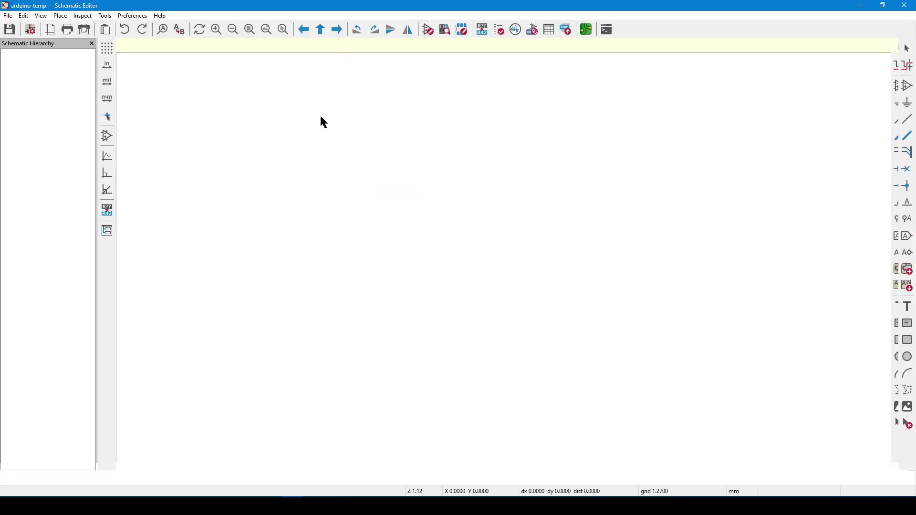
pyautogui.scroll(1, 325, 123)
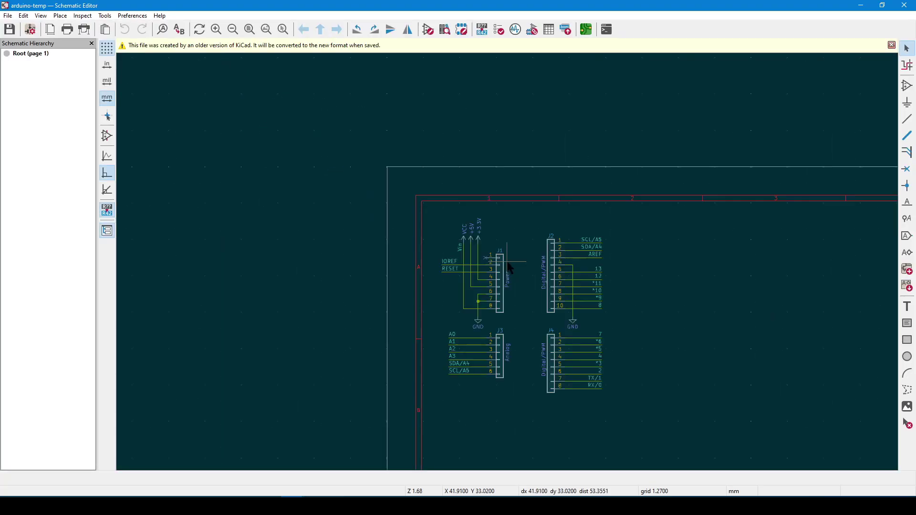
pyautogui.scroll(-1, 509, 267)
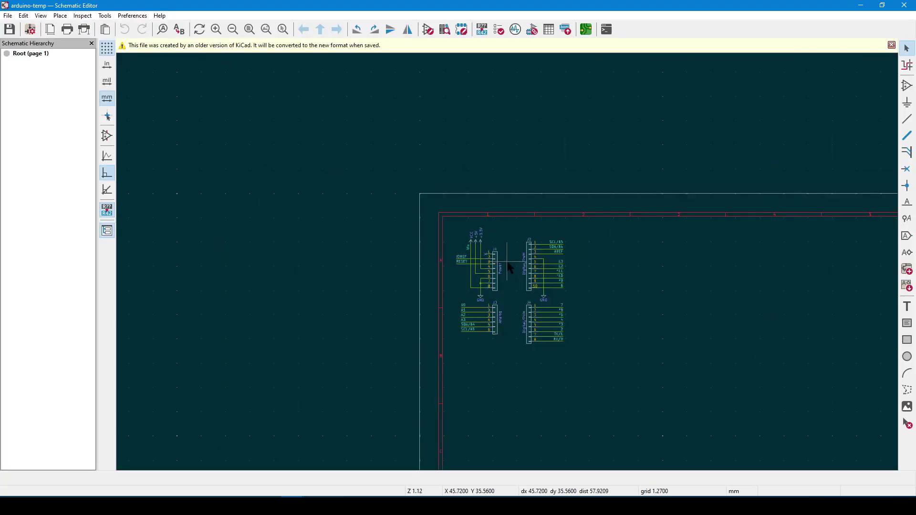
pyautogui.moveTo(647, 325); pyautogui.dragTo(435, 213, button='middle')
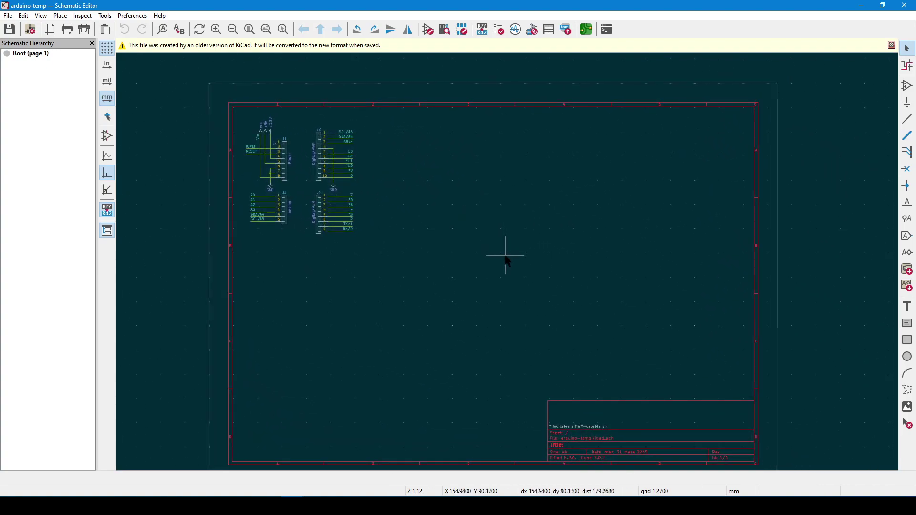
pyautogui.moveTo(504, 262); pyautogui.dragTo(480, 247, button='middle')
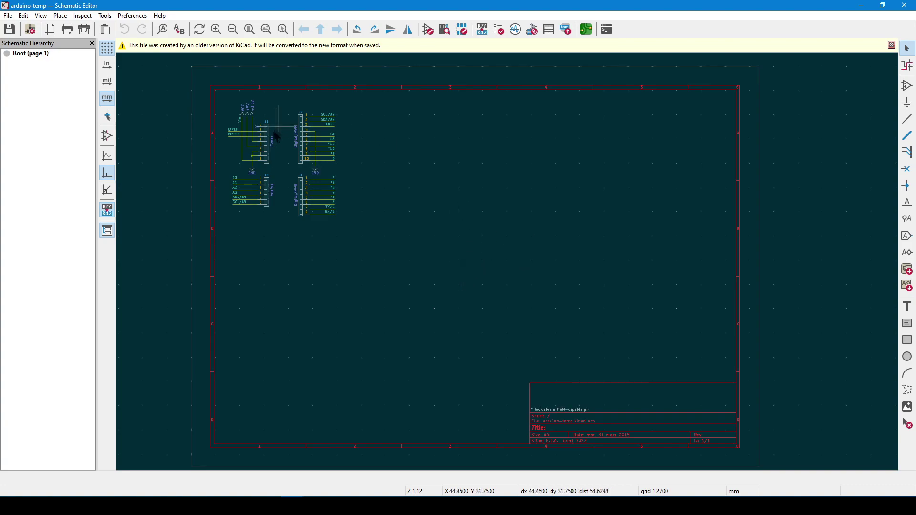
pyautogui.scroll(8, 285, 161)
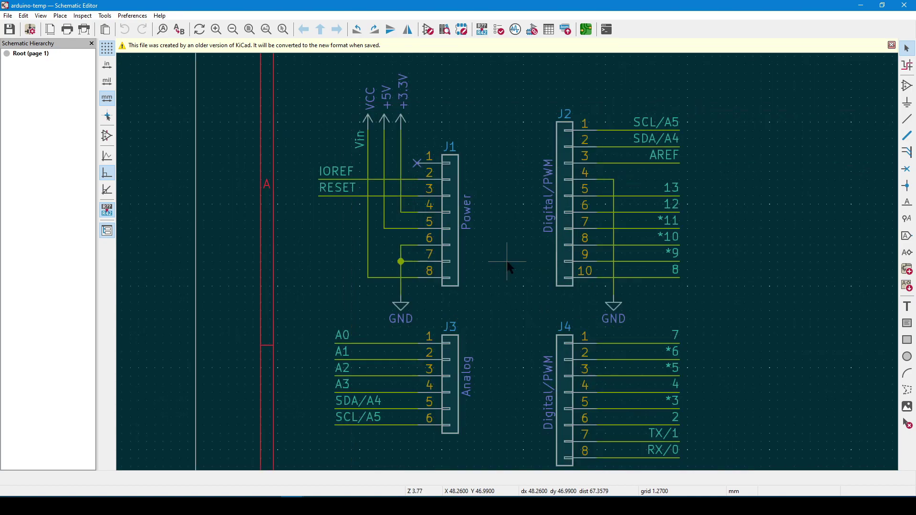
pyautogui.scroll(3, 507, 267)
pyautogui.scroll(-12, 507, 267)
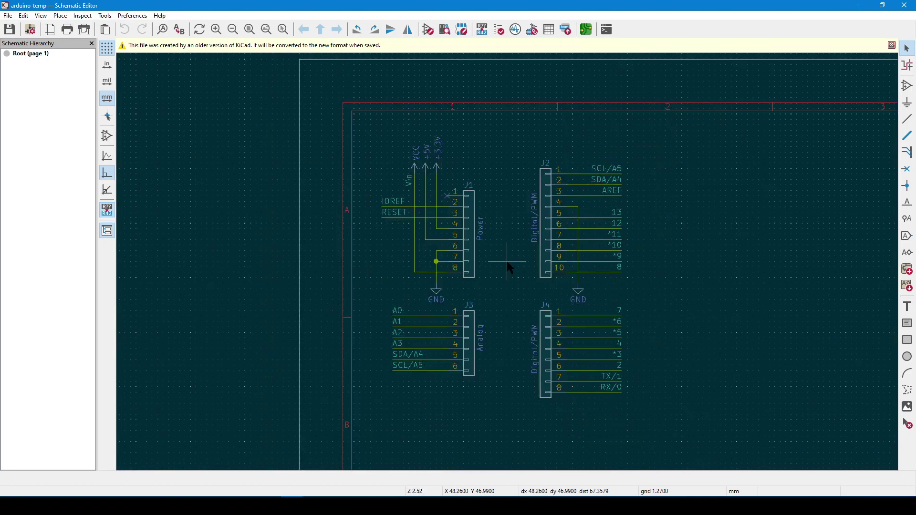
pyautogui.scroll(11, 508, 265)
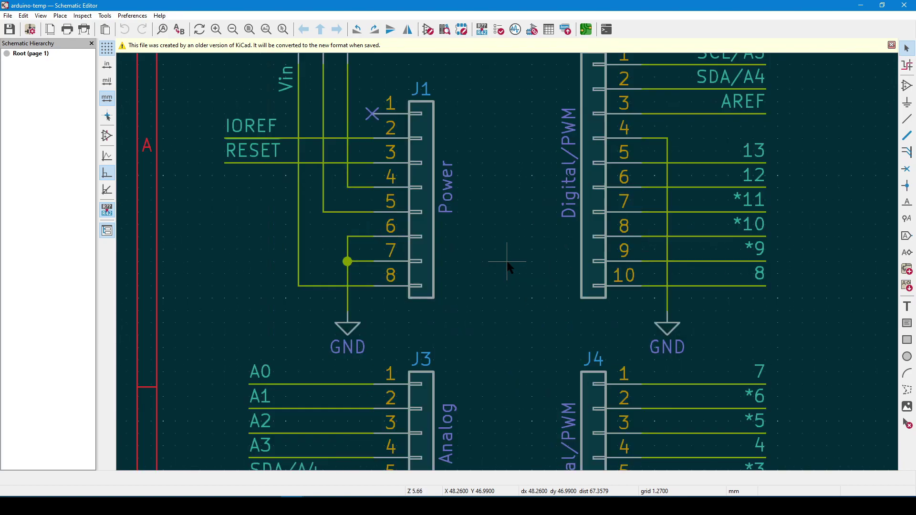
pyautogui.scroll(-3, 507, 265)
pyautogui.scroll(6, 574, 308)
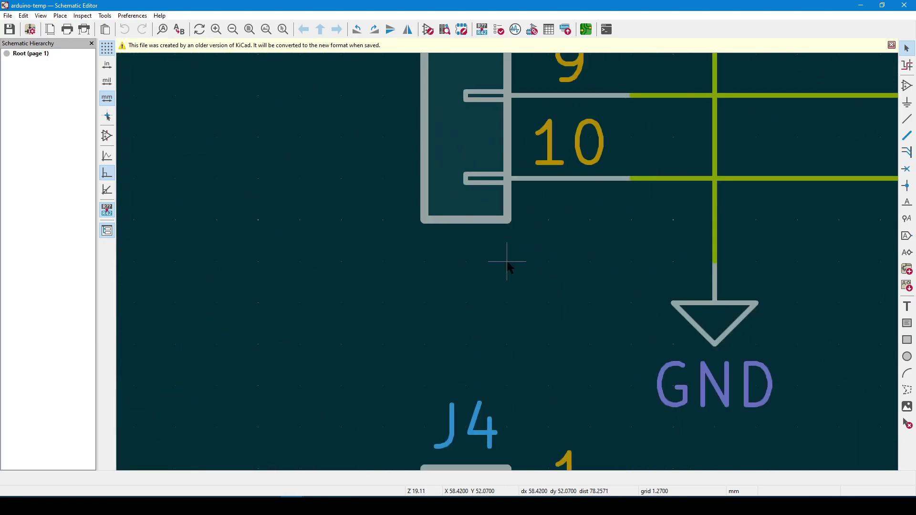
pyautogui.scroll(-2, 509, 268)
pyautogui.moveTo(518, 288); pyautogui.dragTo(428, 248, button='middle')
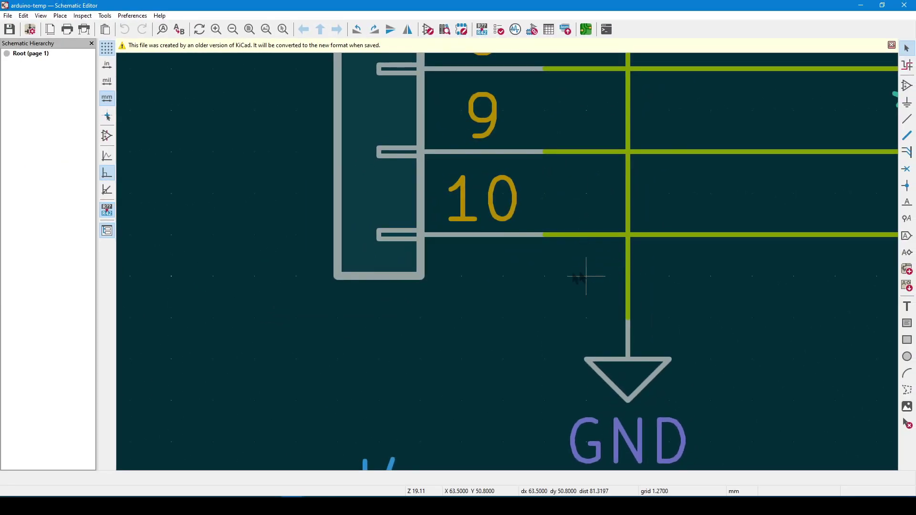
# Toggle the grid dots off and back on, then switch display units to inches and then mils
pyautogui.click(108, 49)
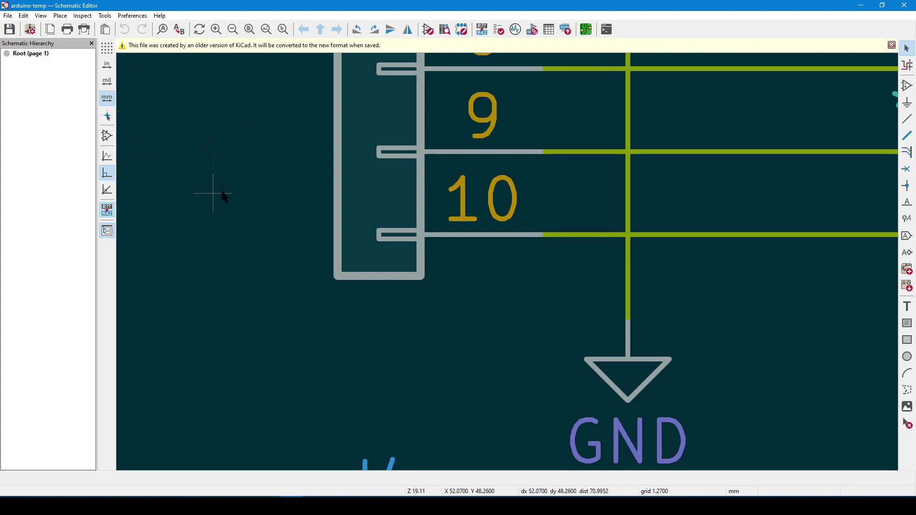
pyautogui.click(107, 50)
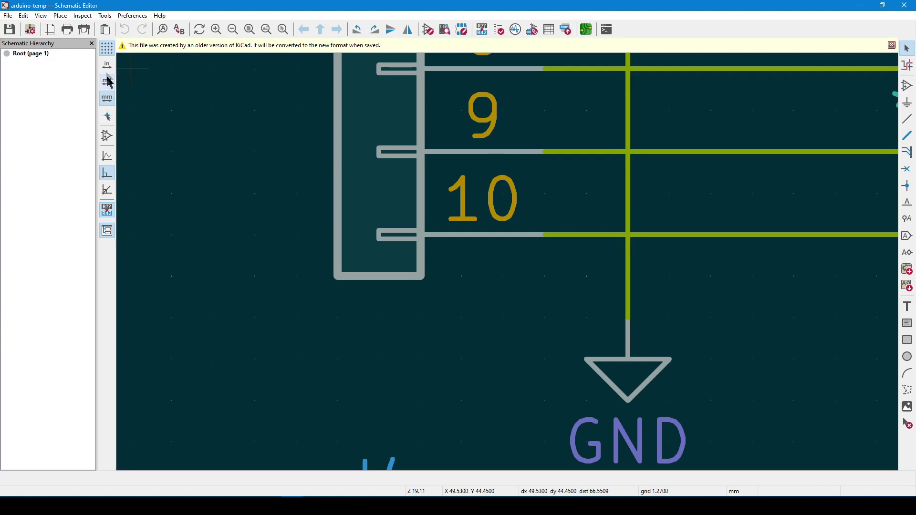
pyautogui.click(106, 67)
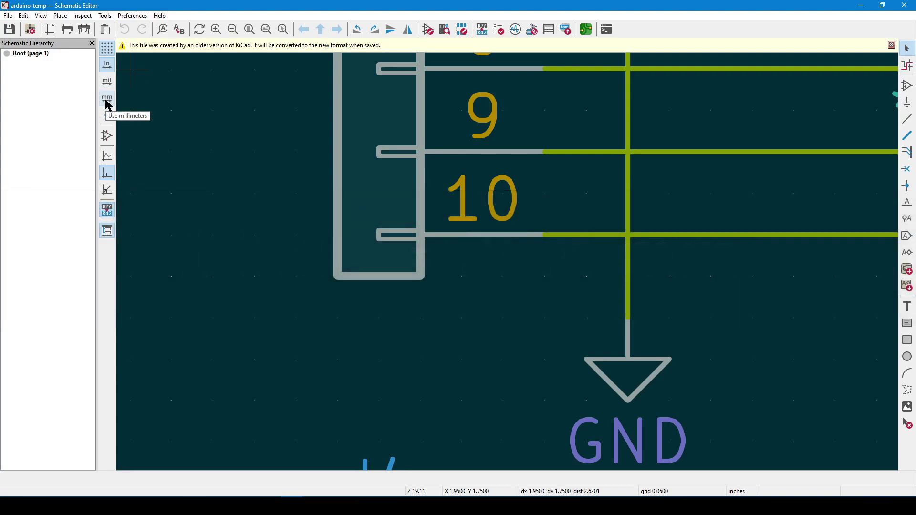
pyautogui.click(108, 87)
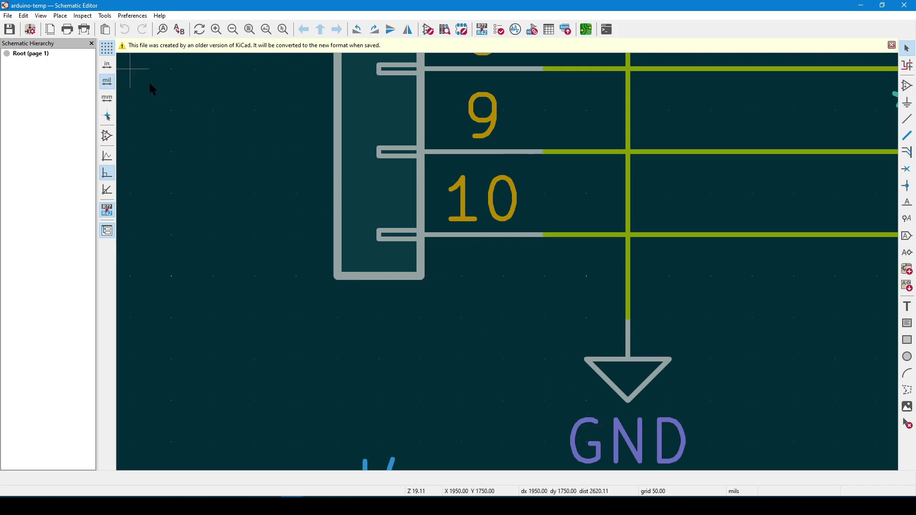
pyautogui.scroll(-2, 317, 249)
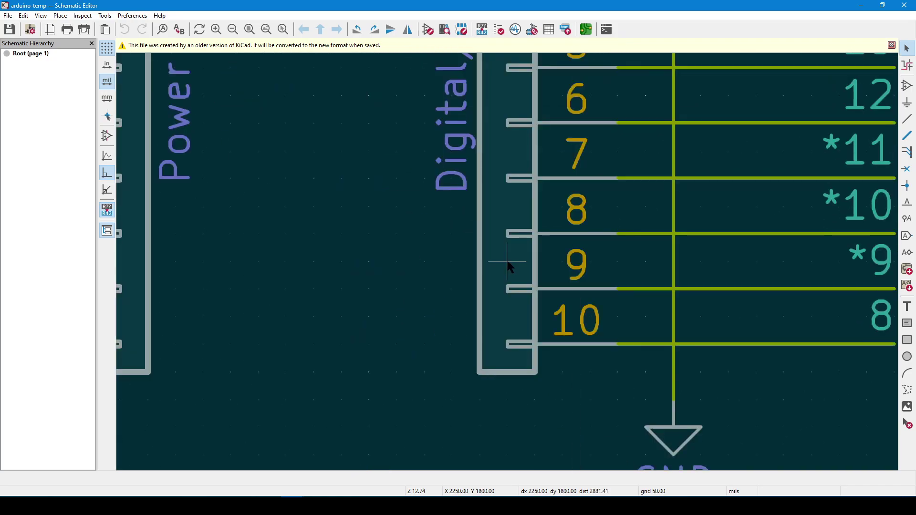
pyautogui.moveTo(589, 234); pyautogui.dragTo(509, 262, button='middle')
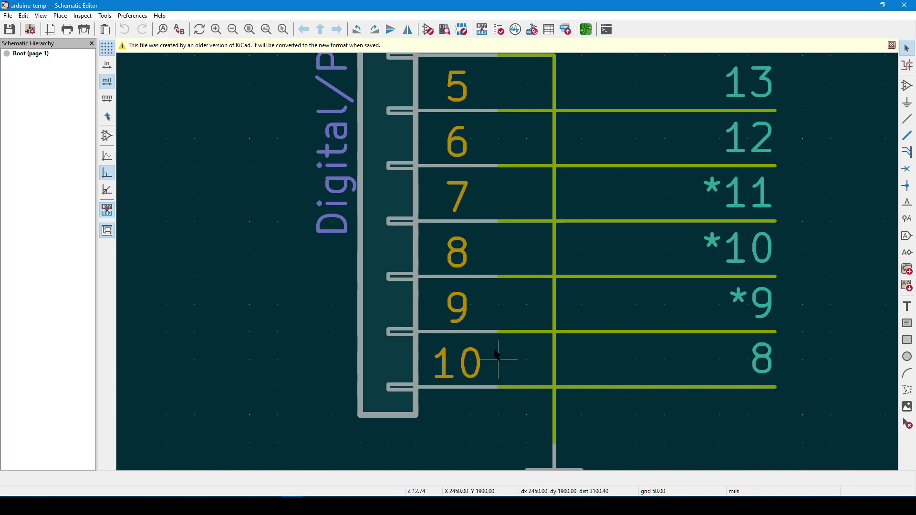
pyautogui.click(411, 218)
pyautogui.click(280, 223)
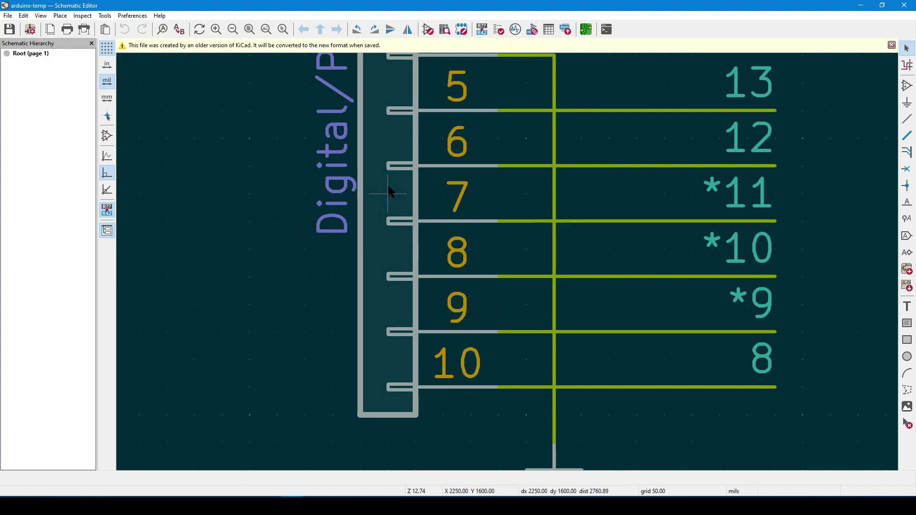
pyautogui.moveTo(258, 197); pyautogui.dragTo(308, 207, button='middle')
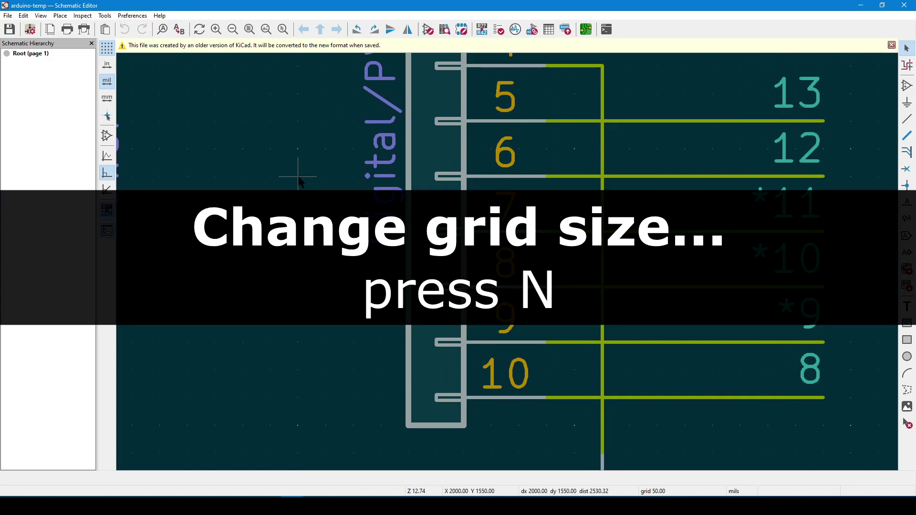
pyautogui.press('n')
pyautogui.press('n')
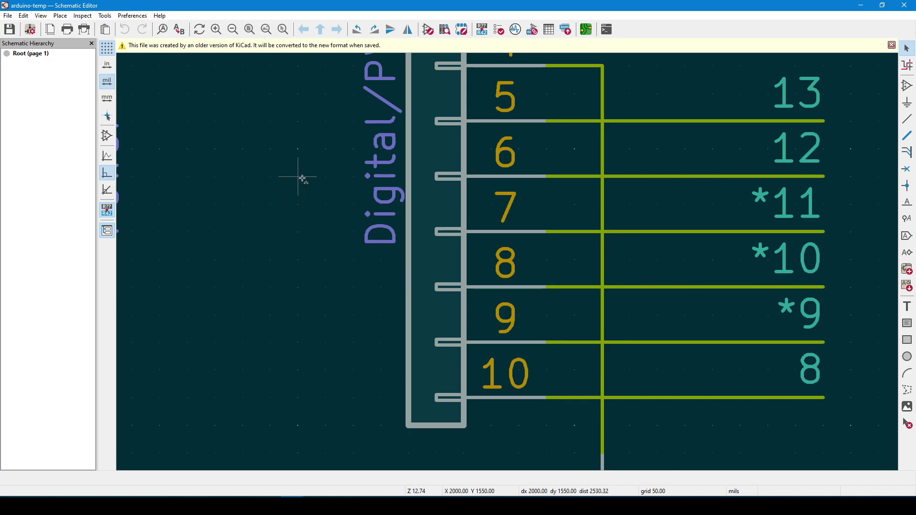
pyautogui.scroll(-6, 303, 179)
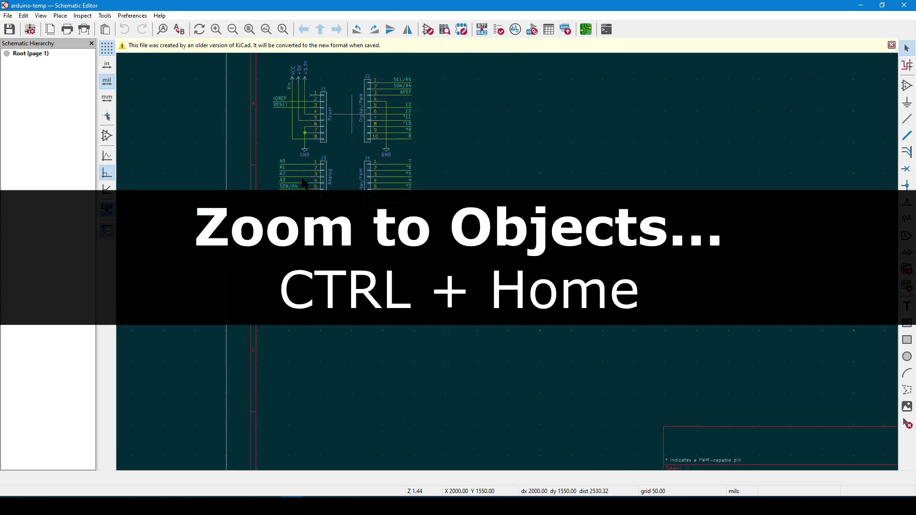
# Zoom to fit all schematic objects with Ctrl+Home and refresh the canvas
pyautogui.hotkey('ctrl', 'Home')
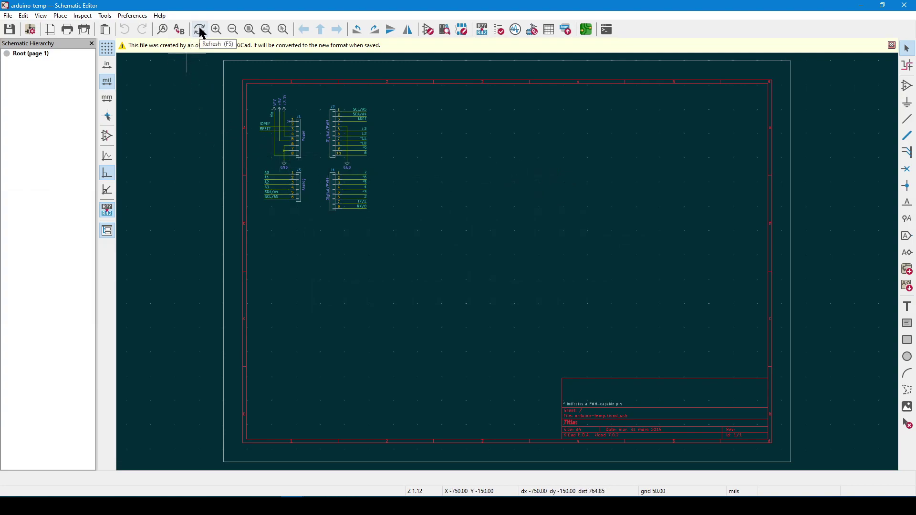
pyautogui.click(41, 16)
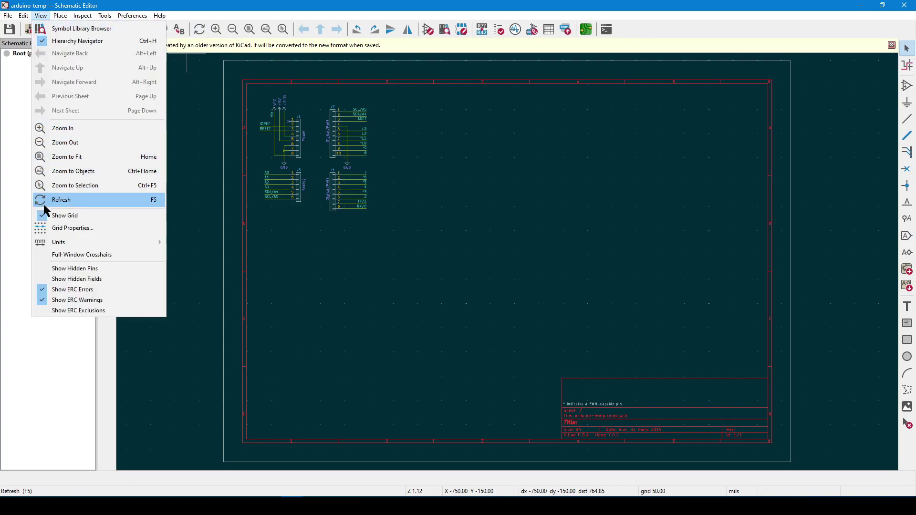
pyautogui.click(77, 200)
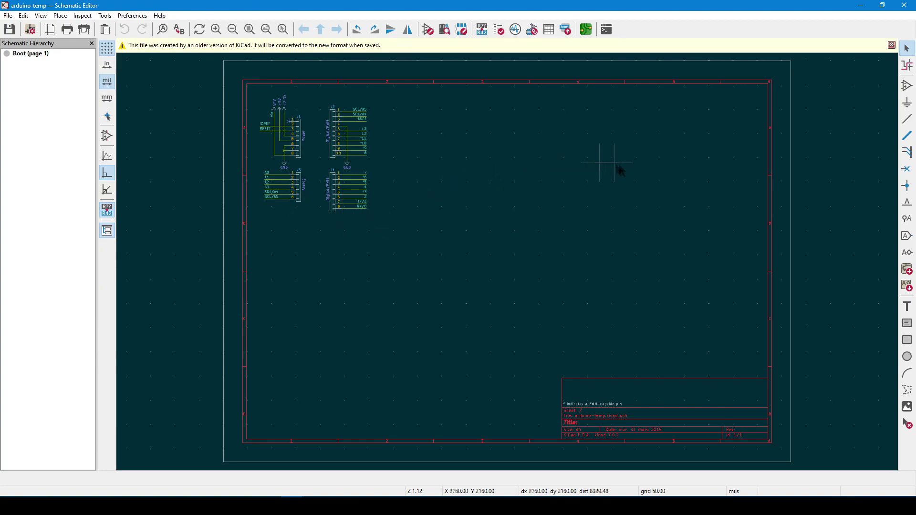
# Pan horizontally across the whole schematic sheet
pyautogui.moveTo(666, 195); pyautogui.dragTo(257, 181, button='middle')
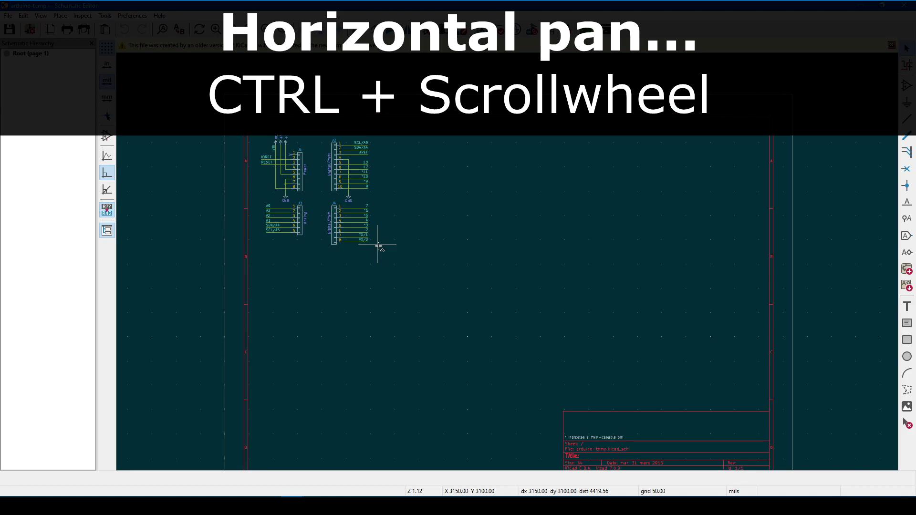
pyautogui.keyDown('ctrl'); pyautogui.hscroll(-5, 378, 246); pyautogui.keyUp('ctrl')
pyautogui.keyDown('ctrl'); pyautogui.hscroll(8, 378, 246); pyautogui.keyUp('ctrl')
pyautogui.keyDown('ctrl'); pyautogui.hscroll(3, 378, 246); pyautogui.keyUp('ctrl')
pyautogui.keyDown('ctrl'); pyautogui.hscroll(-8, 378, 245); pyautogui.keyUp('ctrl')
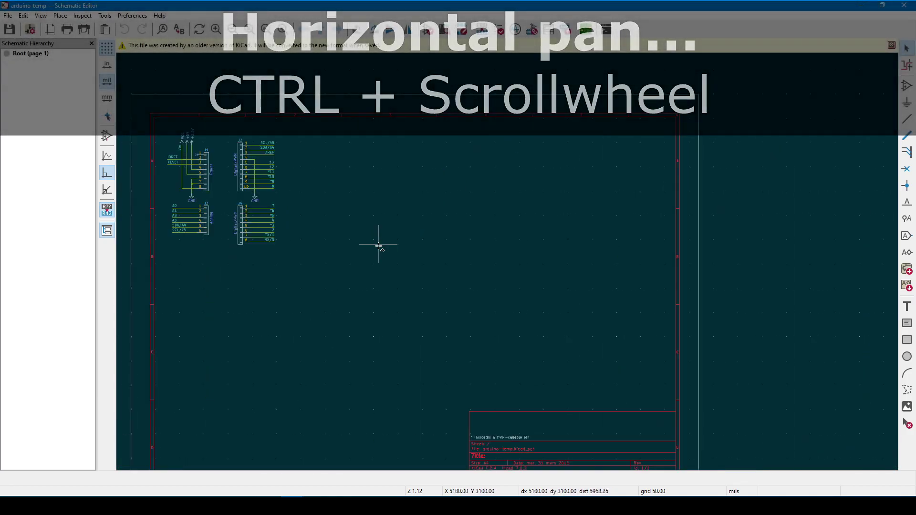
pyautogui.keyDown('ctrl'); pyautogui.hscroll(3, 378, 245); pyautogui.keyUp('ctrl')
# Zoom in on the J1 Power header wired to VCC, +5V, +3.3V, GND beside J2–J4
pyautogui.keyDown('shift'); pyautogui.scroll(7, 378, 245); pyautogui.keyUp('shift')
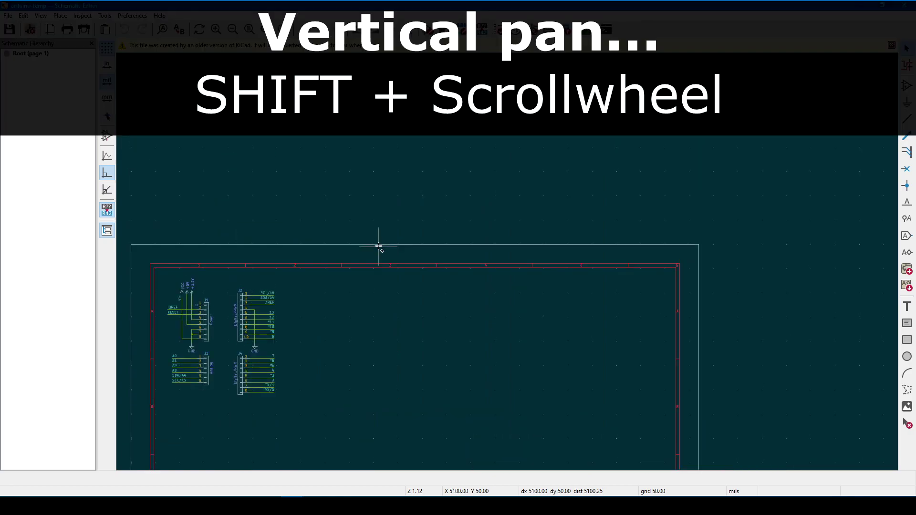
pyautogui.keyDown('shift'); pyautogui.scroll(-8, 378, 245); pyautogui.keyUp('shift')
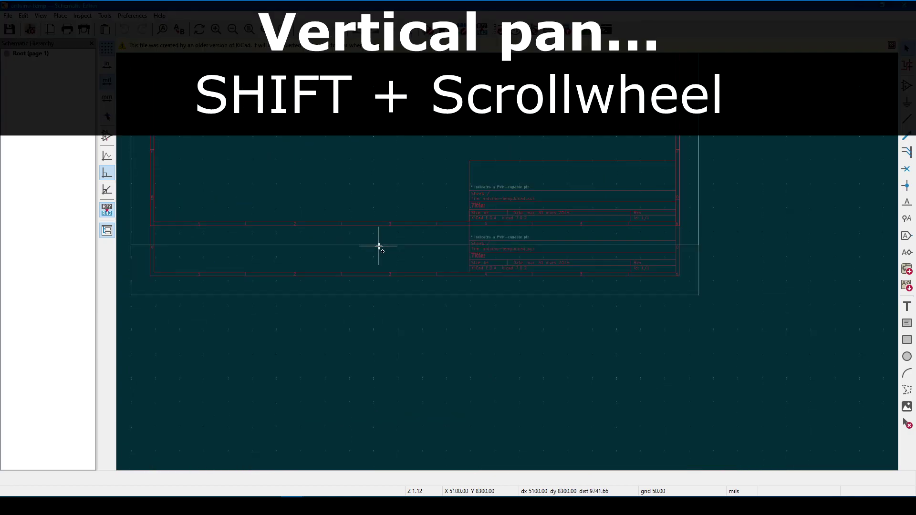
pyautogui.keyDown('shift'); pyautogui.scroll(6, 378, 246); pyautogui.keyUp('shift')
pyautogui.keyDown('shift'); pyautogui.scroll(2, 378, 245); pyautogui.keyUp('shift')
pyautogui.keyDown('shift'); pyautogui.scroll(-6, 378, 246); pyautogui.keyUp('shift')
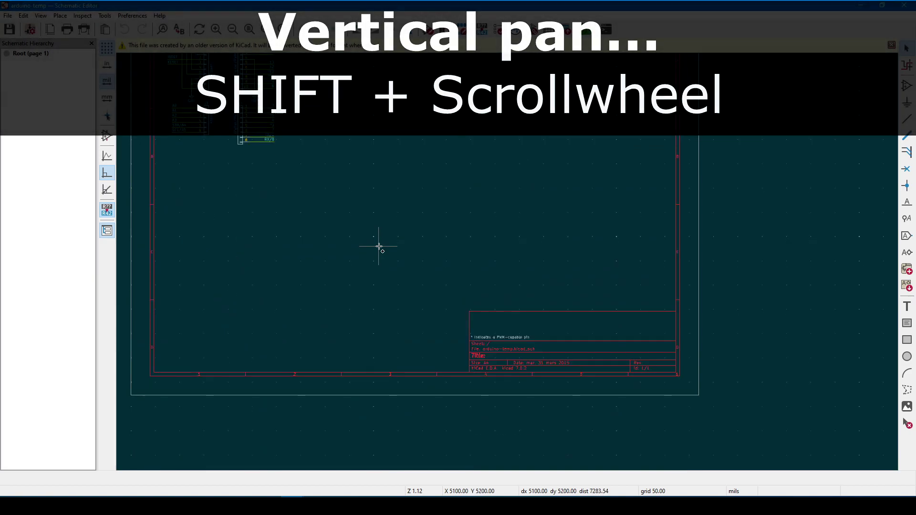
pyautogui.keyDown('shift'); pyautogui.scroll(5, 378, 246); pyautogui.keyUp('shift')
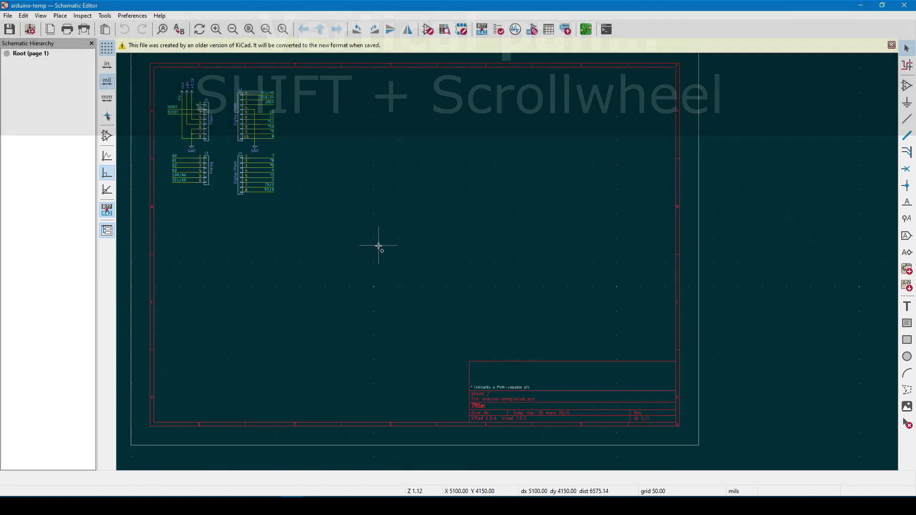
pyautogui.scroll(5, 323, 213)
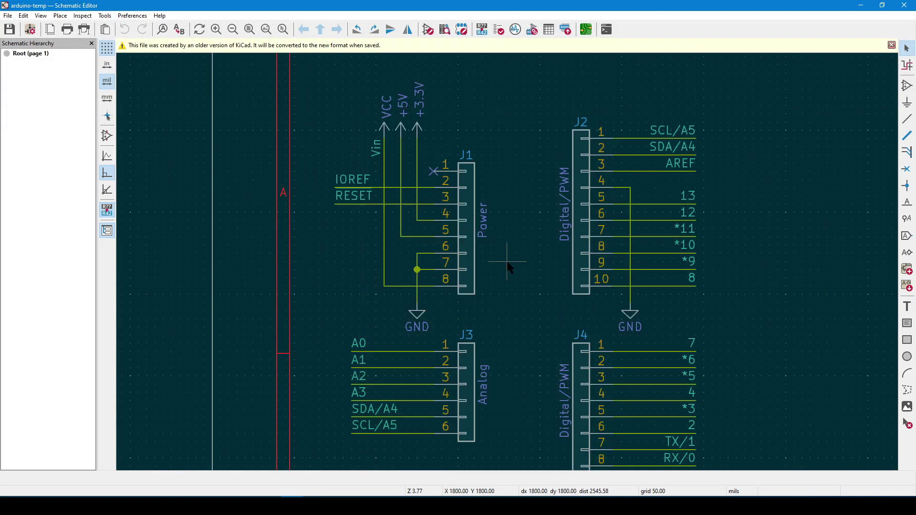
pyautogui.moveTo(460, 272); pyautogui.dragTo(433, 263, button='middle')
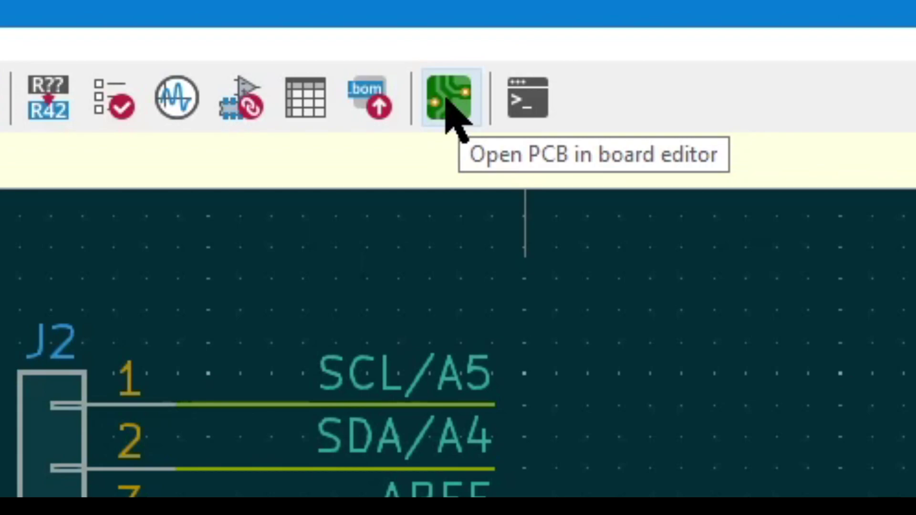
pyautogui.click(454, 119)
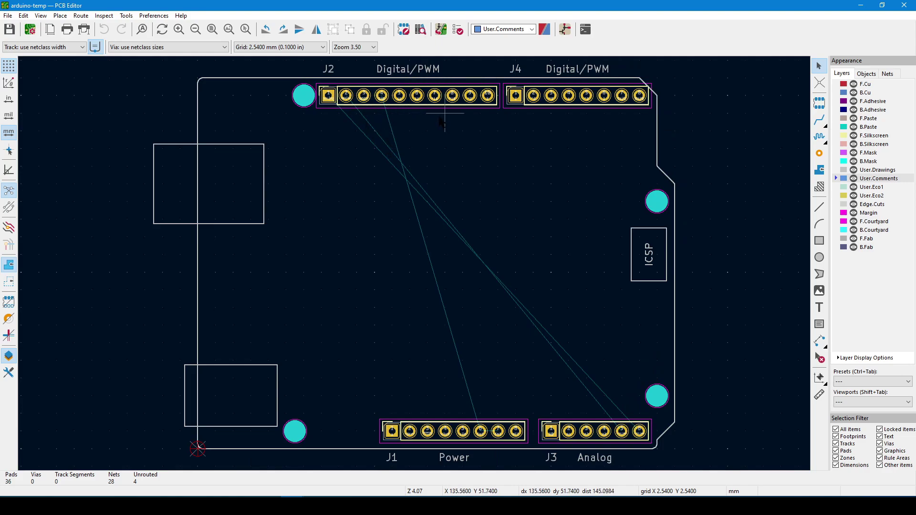
# Make front copper F.Cu the active layer in place of User.Comments
pyautogui.click(867, 85)
# Try B.Cu as the active layer, then return to F.Cu
pyautogui.click(872, 92)
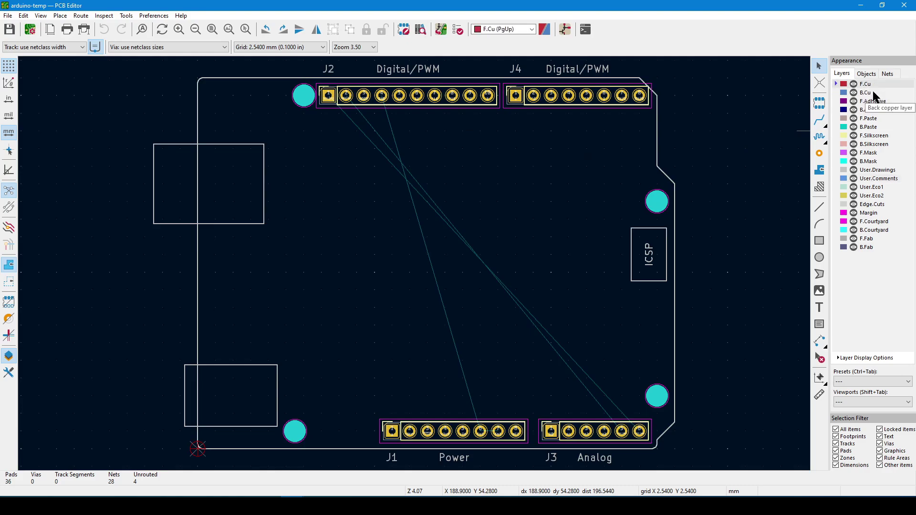
pyautogui.click(872, 84)
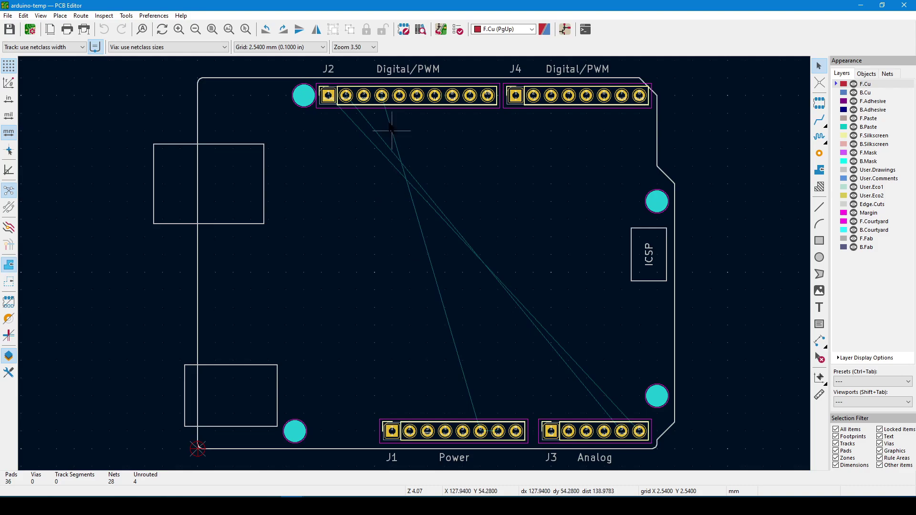
pyautogui.scroll(-2, 414, 263)
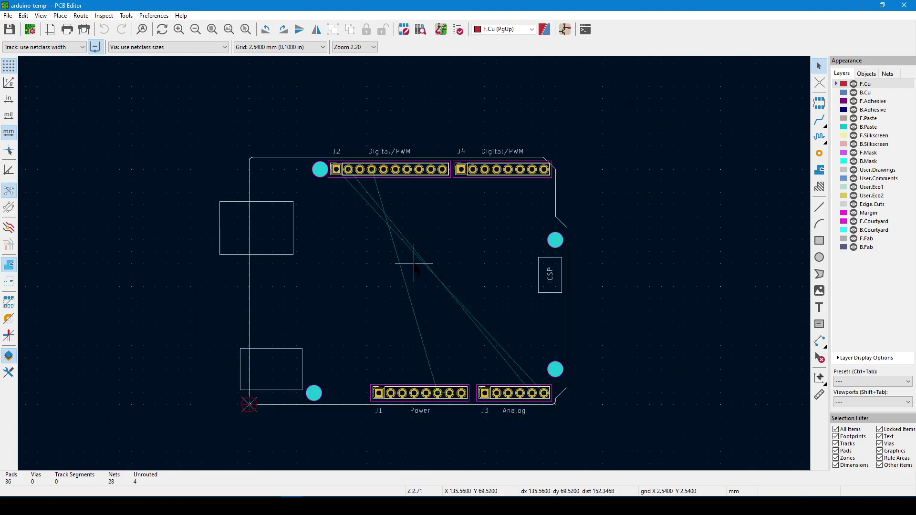
pyautogui.scroll(-5, 413, 263)
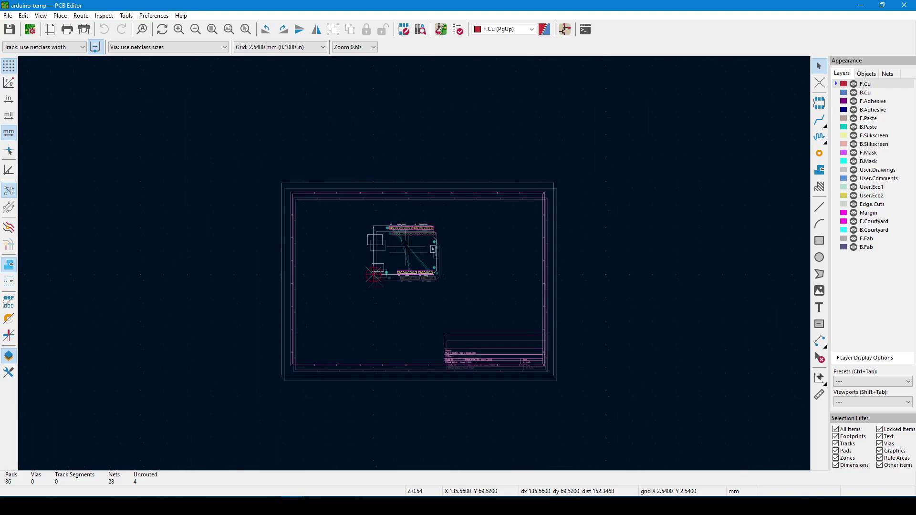
pyautogui.scroll(6, 405, 248)
pyautogui.scroll(-4, 414, 267)
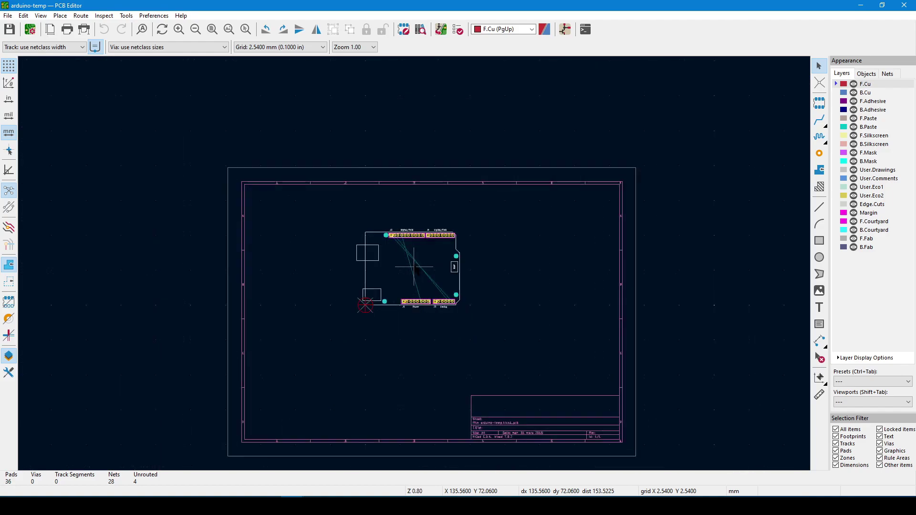
pyautogui.keyDown('ctrl'); pyautogui.hscroll(-4, 415, 262); pyautogui.keyUp('ctrl')
pyautogui.keyDown('ctrl'); pyautogui.hscroll(6, 415, 262); pyautogui.keyUp('ctrl')
pyautogui.keyDown('ctrl'); pyautogui.hscroll(-2, 416, 269); pyautogui.keyUp('ctrl')
pyautogui.keyDown('shift'); pyautogui.scroll(2, 414, 266); pyautogui.keyUp('shift')
pyautogui.keyDown('shift'); pyautogui.scroll(-4, 414, 263); pyautogui.keyUp('shift')
pyautogui.keyDown('shift'); pyautogui.scroll(1, 410, 263); pyautogui.keyUp('shift')
pyautogui.scroll(4, 405, 262)
# Bring up the Find dialog, shift it off the ICSP footprint, and dismiss it without searching
pyautogui.hotkey('ctrl', 'f')
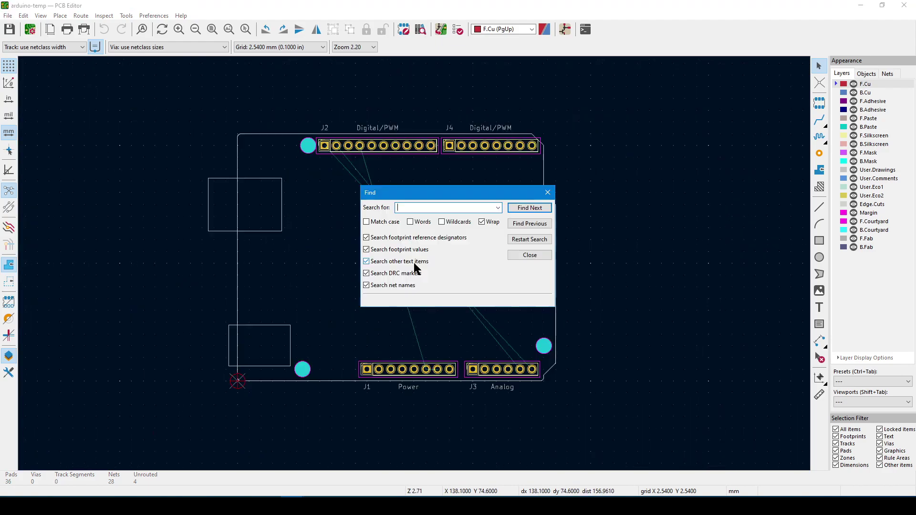
pyautogui.moveTo(424, 196); pyautogui.dragTo(382, 181)
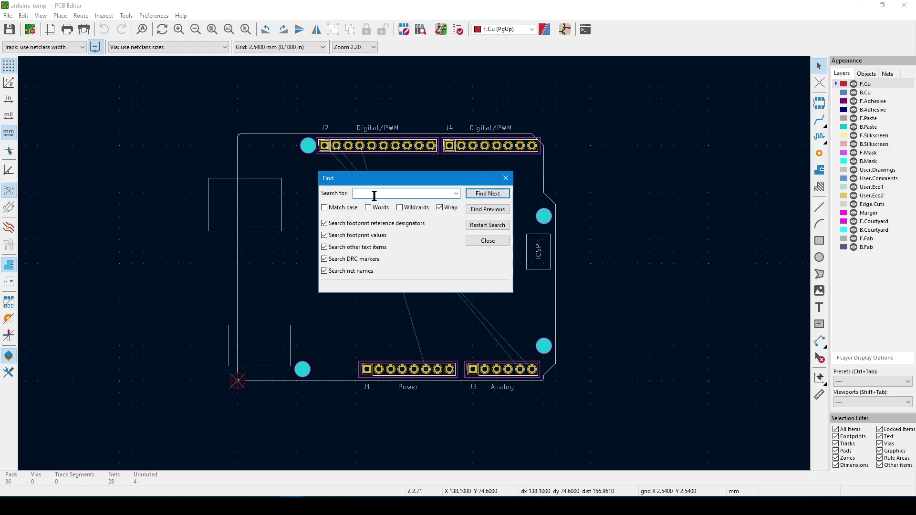
pyautogui.click(506, 178)
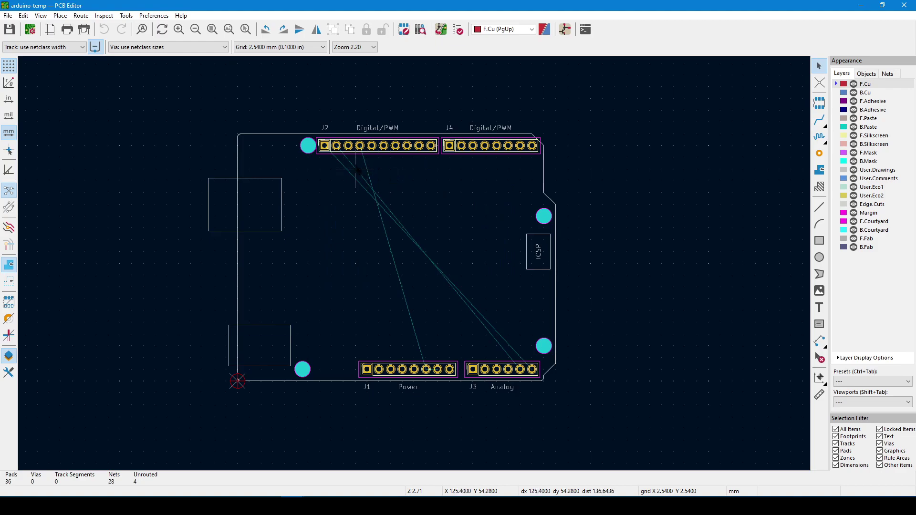
pyautogui.click(41, 17)
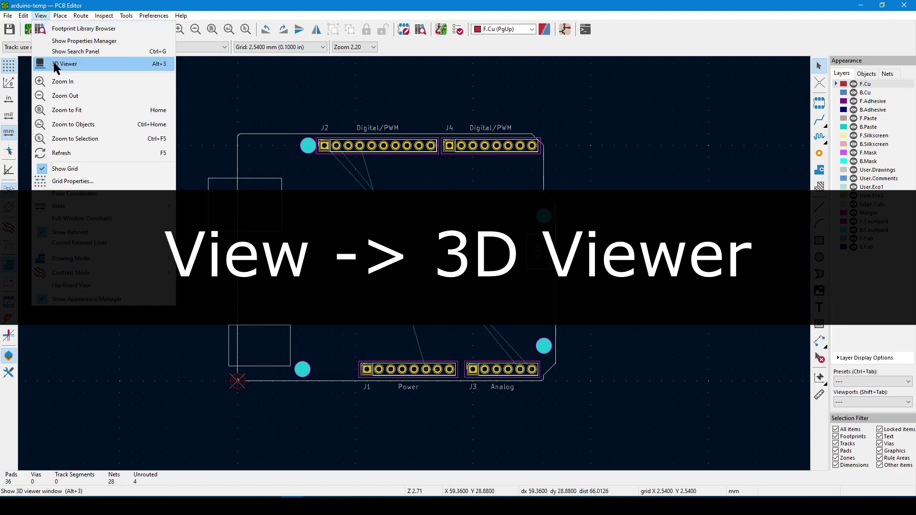
pyautogui.click(89, 65)
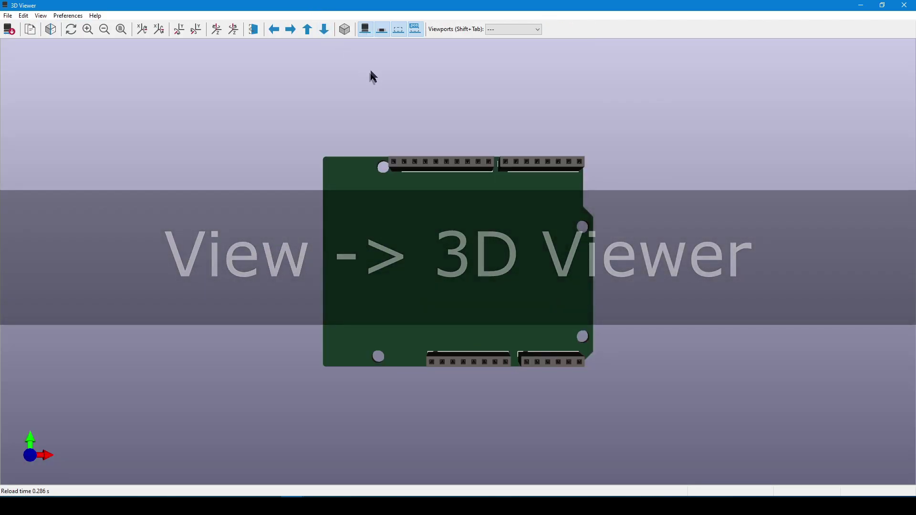
pyautogui.scroll(1, 478, 258)
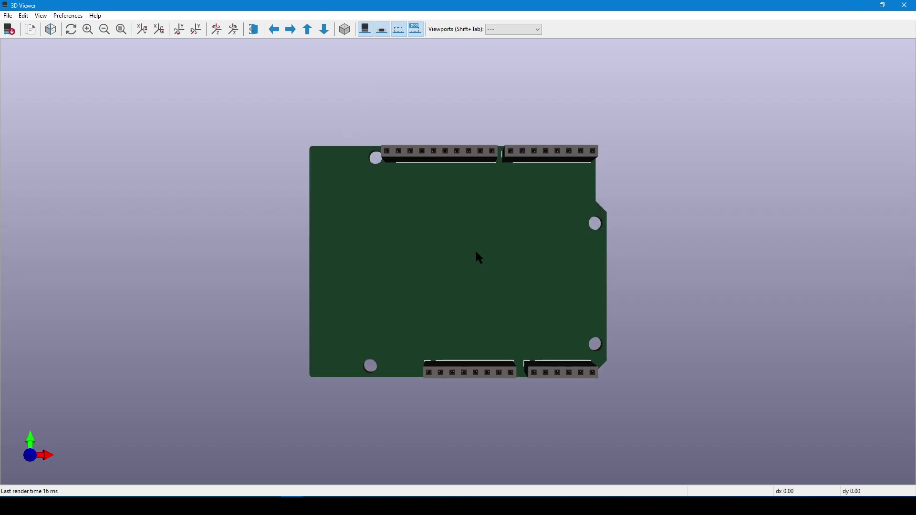
pyautogui.scroll(3, 480, 257)
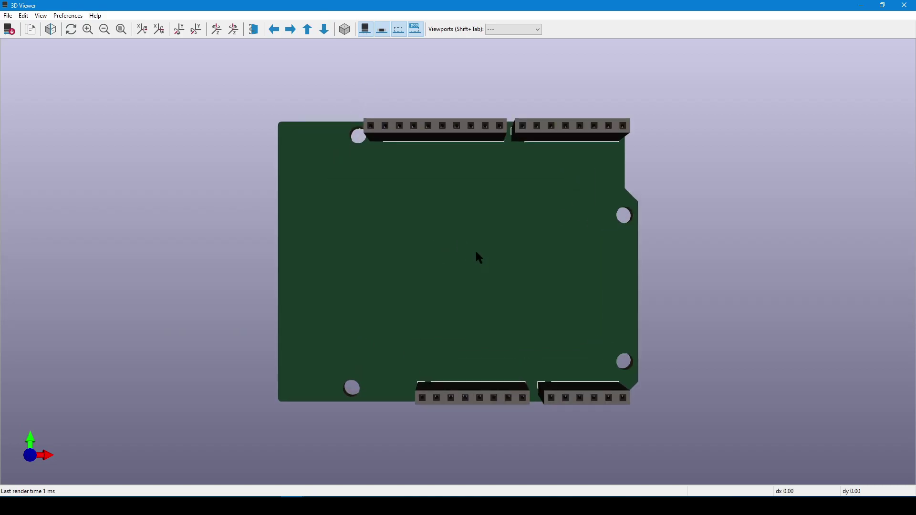
pyautogui.scroll(-1, 477, 254)
pyautogui.scroll(-2, 473, 248)
pyautogui.scroll(2, 472, 248)
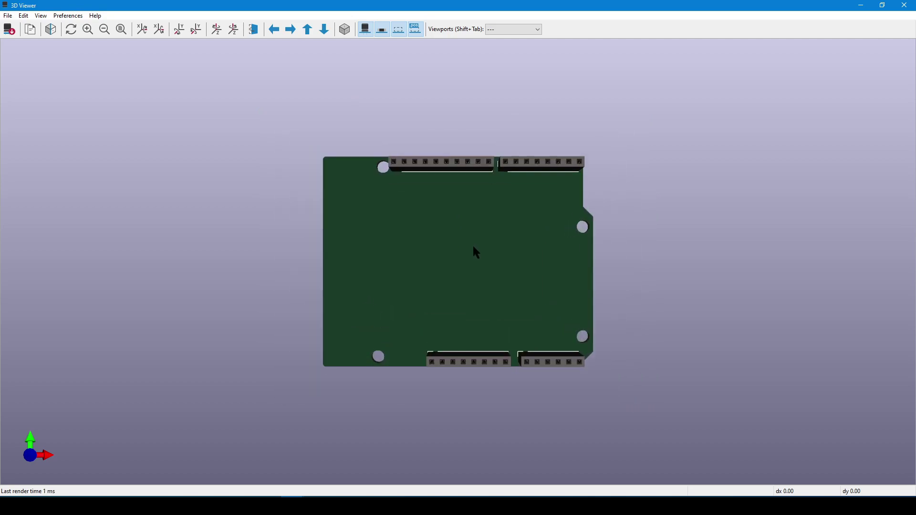
pyautogui.scroll(1, 476, 252)
pyautogui.scroll(-1, 476, 252)
pyautogui.keyDown('shift'); pyautogui.scroll(2, 476, 252); pyautogui.keyUp('shift')
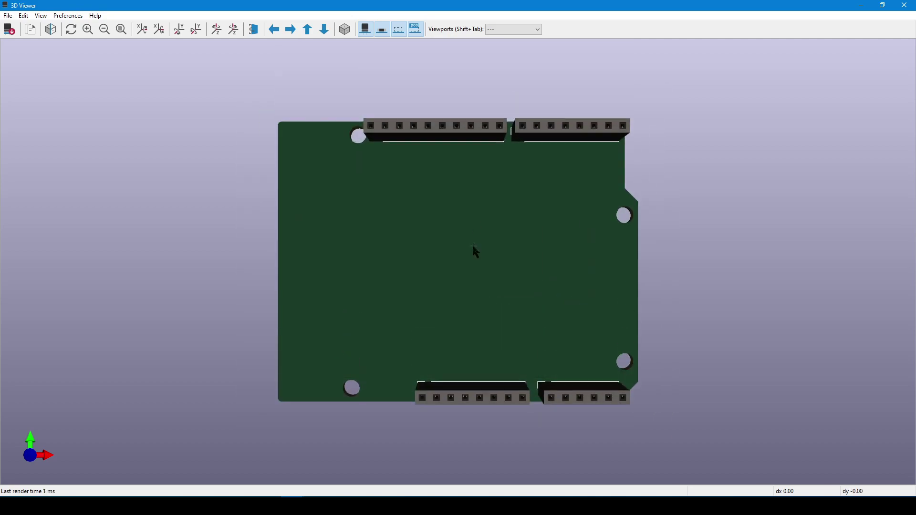
pyautogui.scroll(-1, 473, 246)
pyautogui.press('Home')
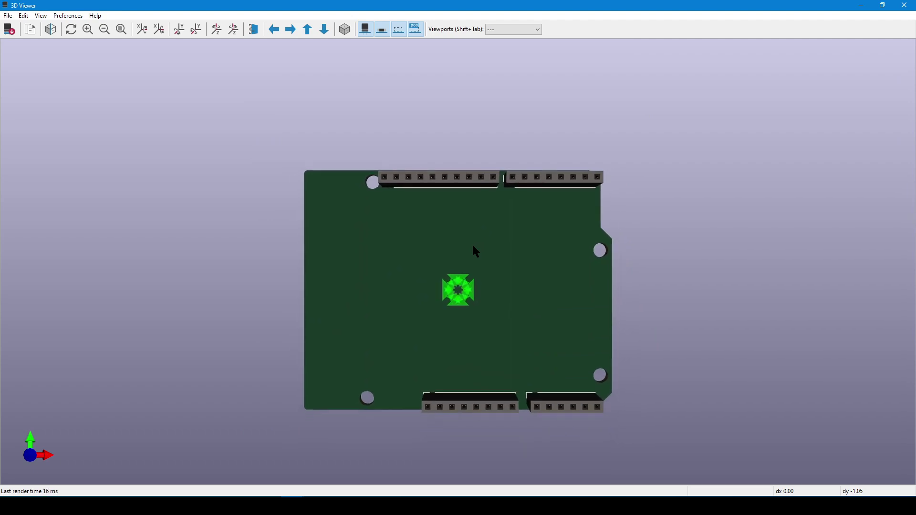
pyautogui.moveTo(473, 246); pyautogui.dragTo(580, 234, button='middle')
pyautogui.moveTo(582, 238); pyautogui.dragTo(398, 260)
pyautogui.press('y')
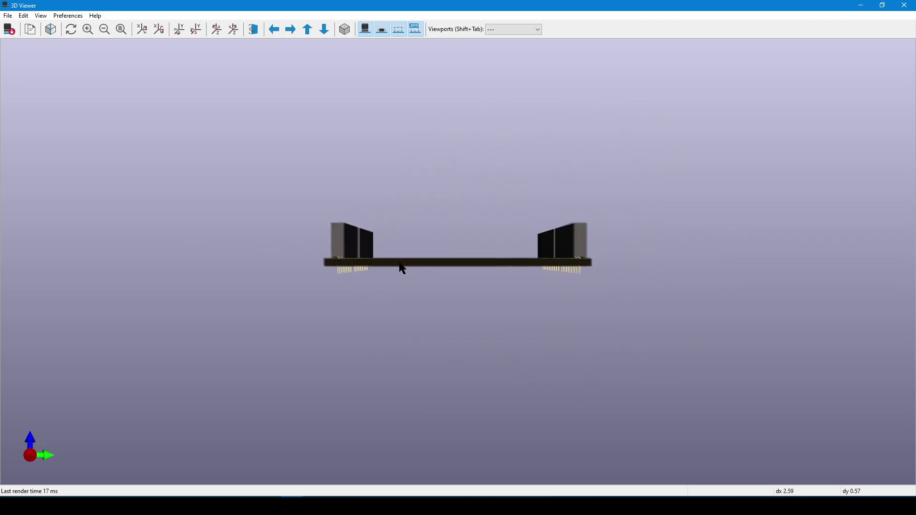
pyautogui.press('z')
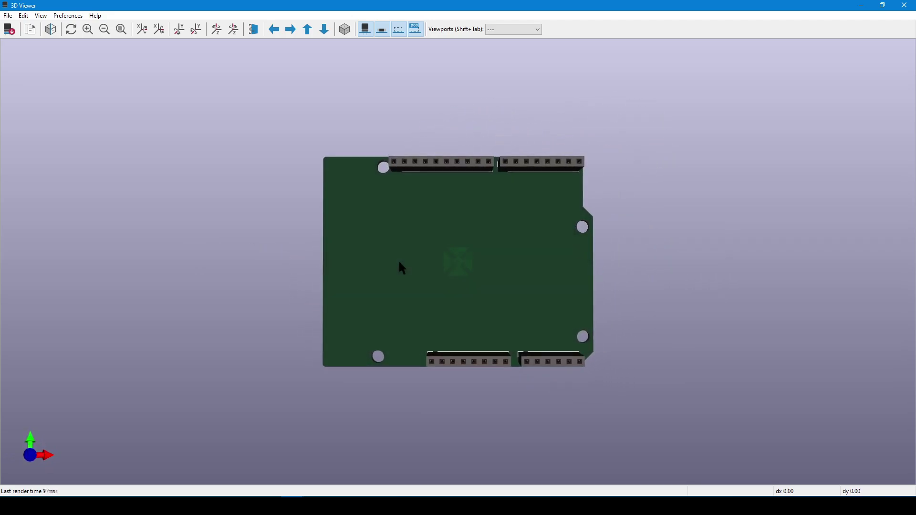
pyautogui.hotkey('shift', 'z')
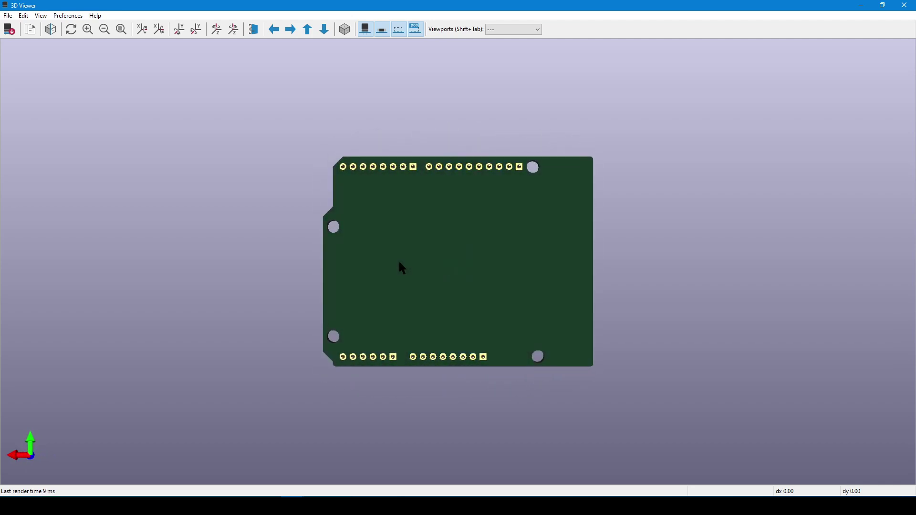
pyautogui.press('z')
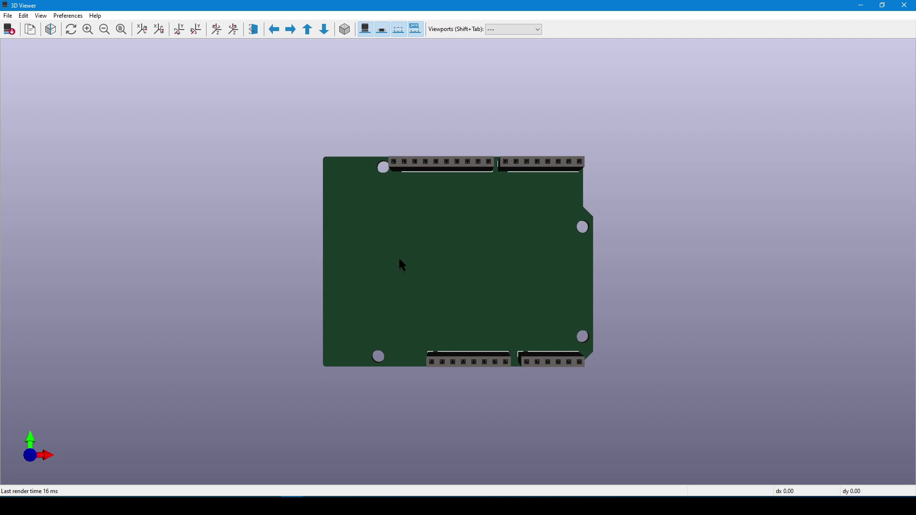
pyautogui.click(905, 5)
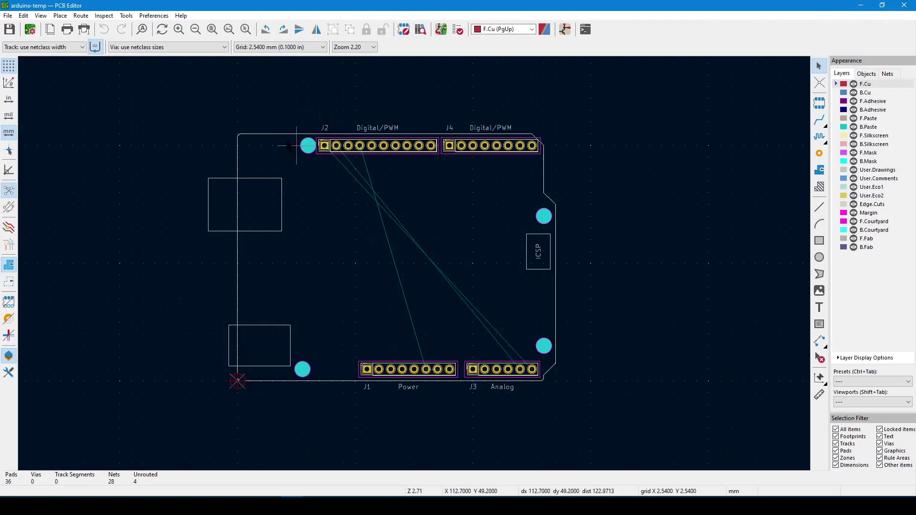
pyautogui.click(7, 16)
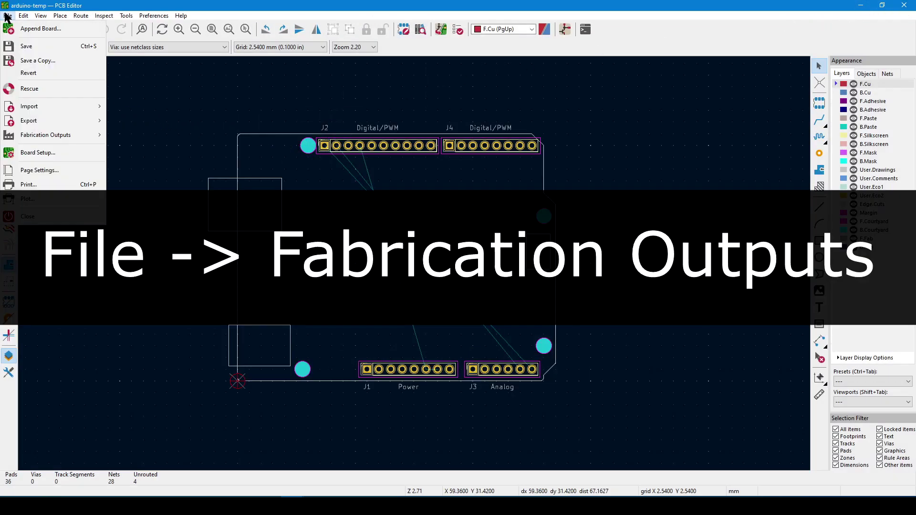
pyautogui.moveTo(44, 139)
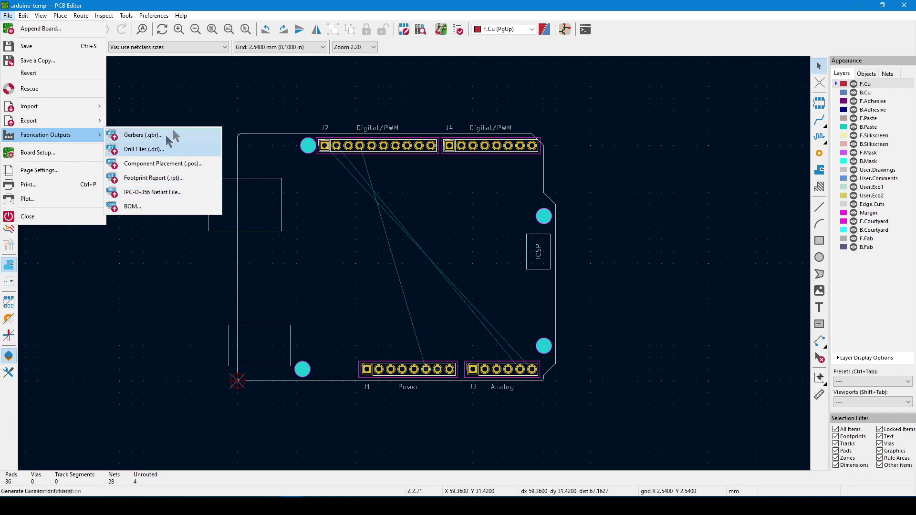
pyautogui.click(221, 109)
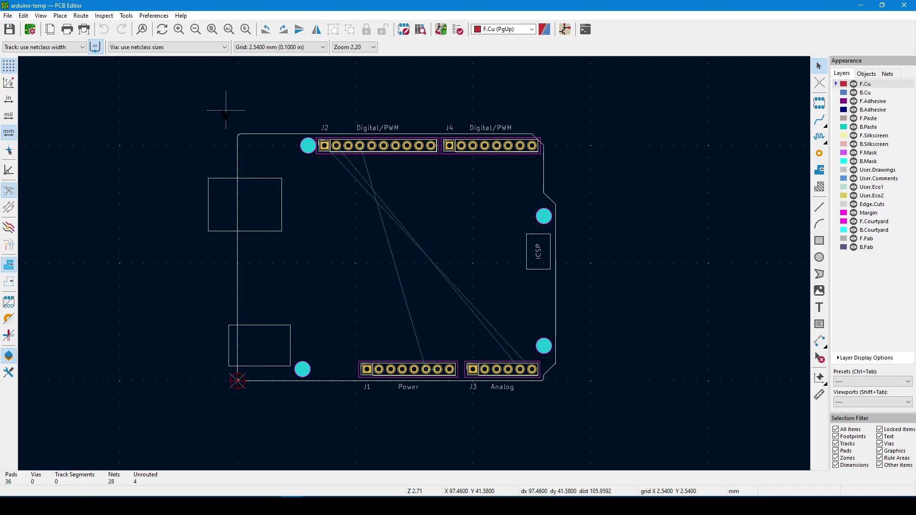
# Open the 3D Viewer and shrink it to a smaller window over the layout's upper centre
pyautogui.click(42, 16)
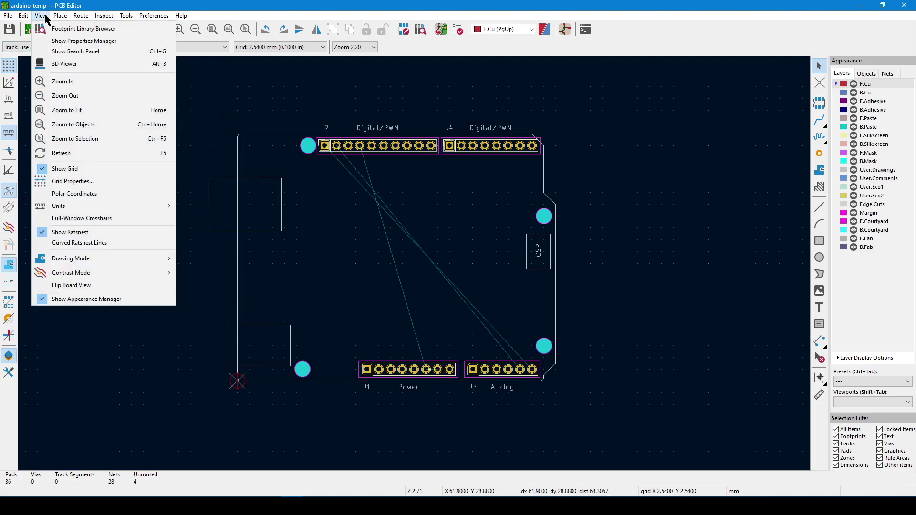
pyautogui.click(58, 64)
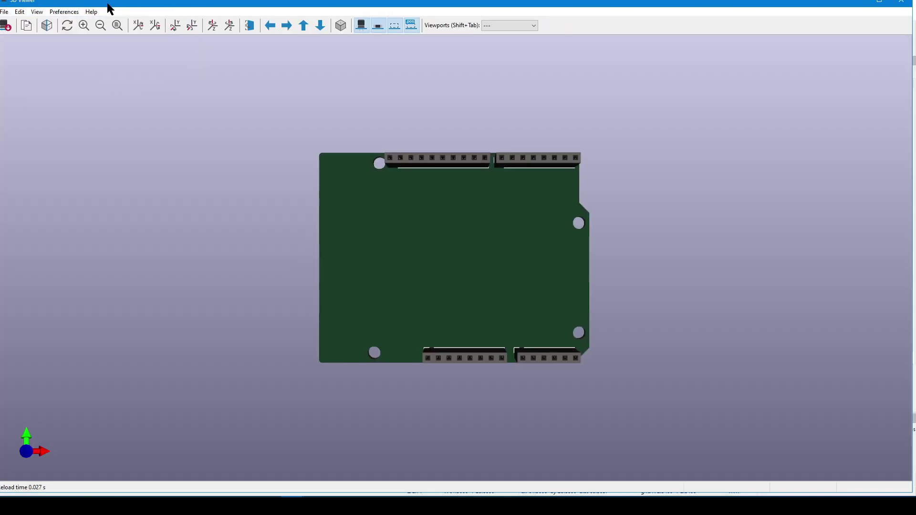
pyautogui.doubleClick(796, 11)
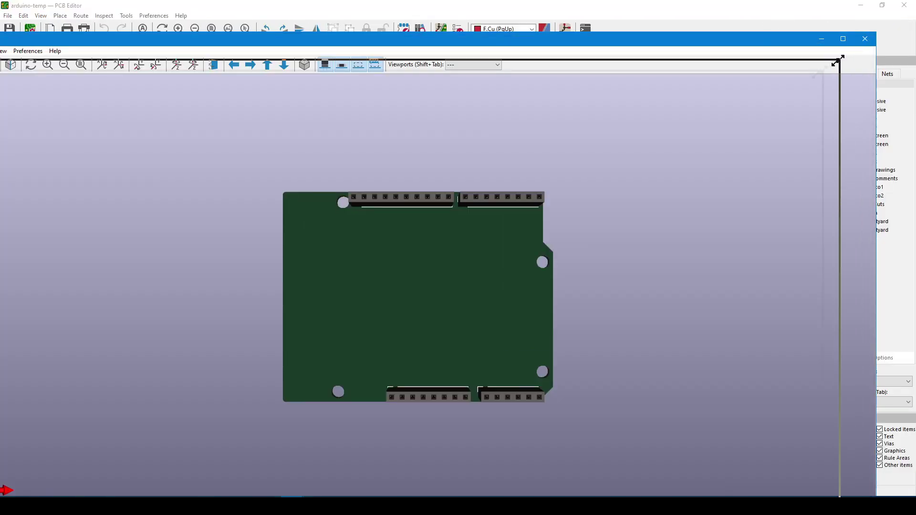
pyautogui.moveTo(849, 49); pyautogui.dragTo(454, 210)
pyautogui.moveTo(227, 215); pyautogui.dragTo(511, 70)
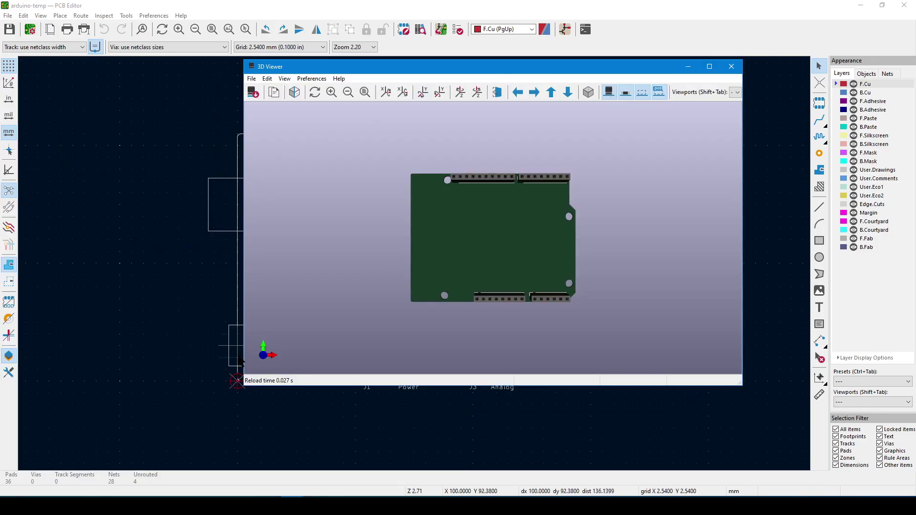
pyautogui.moveTo(245, 385); pyautogui.dragTo(462, 356)
# Tilt the 3D board model to an angled view, briefly switching to the PCB layout and back
pyautogui.moveTo(638, 220); pyautogui.dragTo(615, 238)
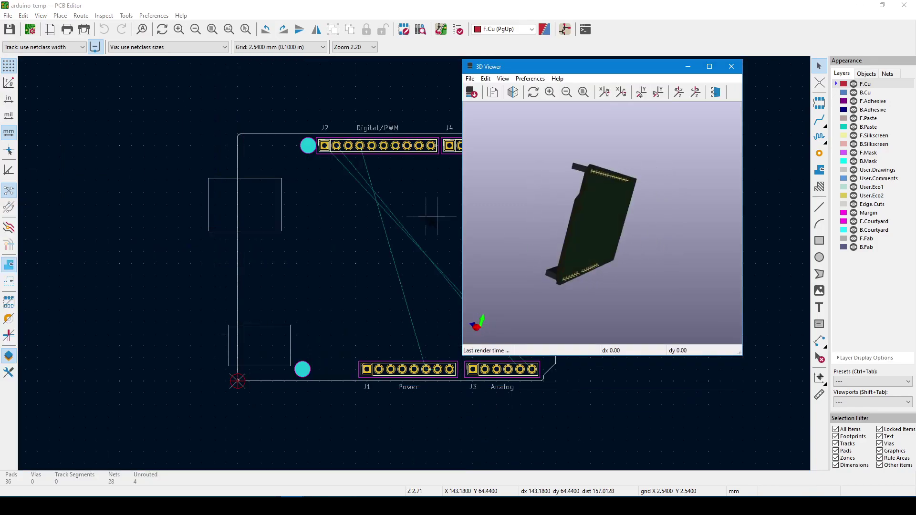
pyautogui.hotkey('alt', 'Tab')
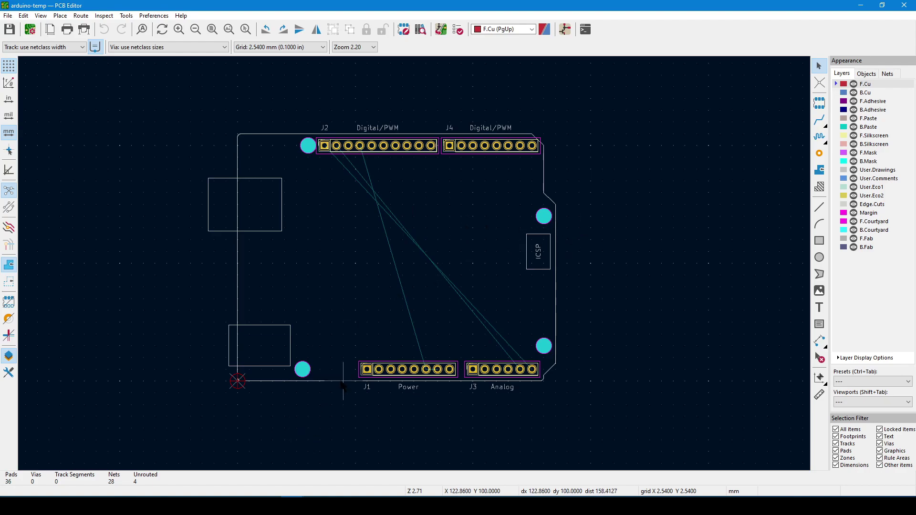
pyautogui.hotkey('alt', 'Tab')
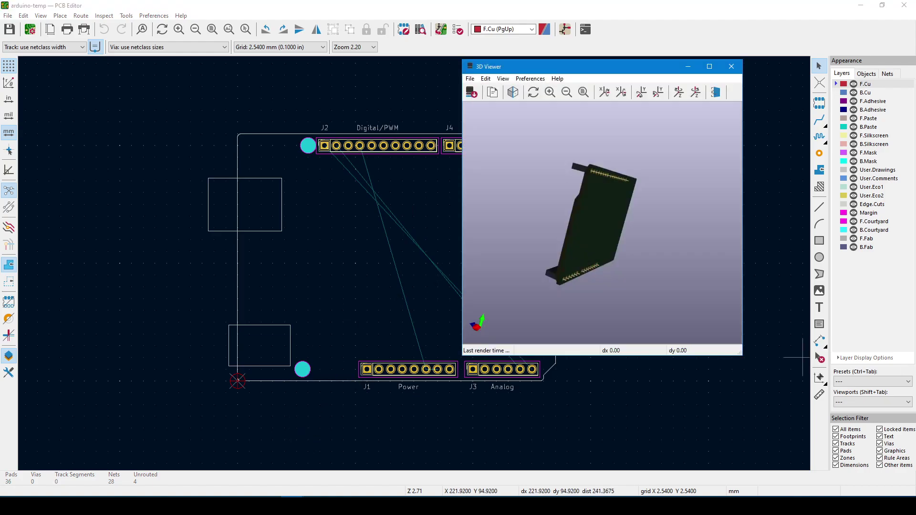
pyautogui.moveTo(550, 223); pyautogui.dragTo(552, 298)
# Rotate the arduino-temp shield's 3D board model further in the floating viewer
pyautogui.moveTo(632, 193); pyautogui.dragTo(709, 219)
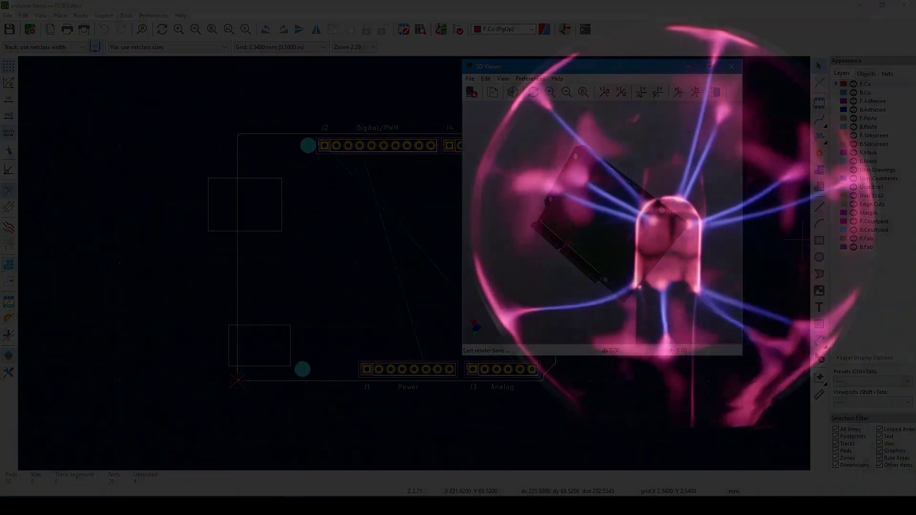